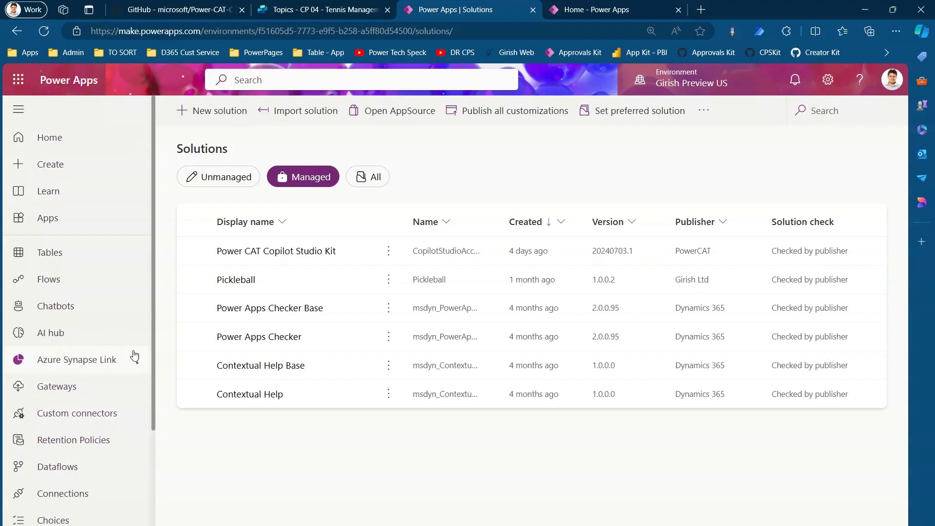
- Open the managed Power CAT Copilot Studio Kit solution and view its AI models
{"action": "scroll", "coordinate": [146, 341], "scroll_direction": "down", "scroll_amount": 3}
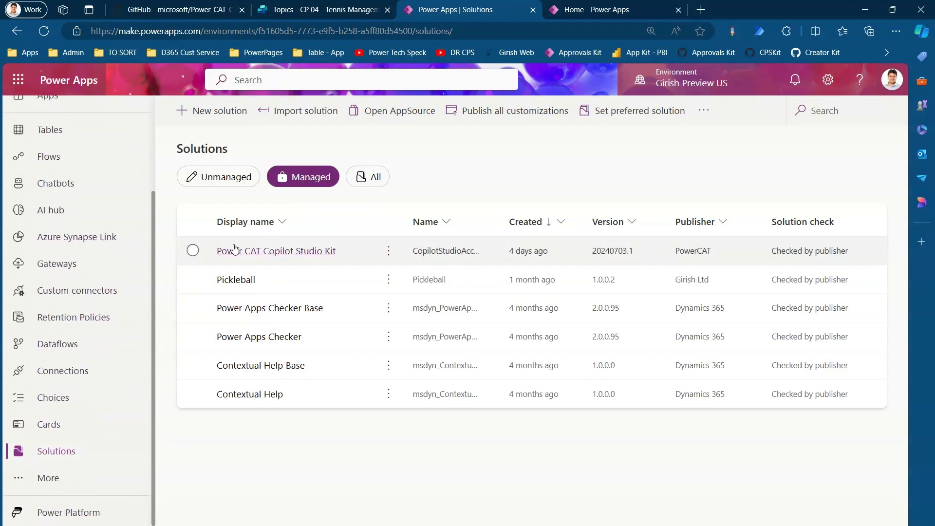
{"action": "left_click", "coordinate": [313, 254]}
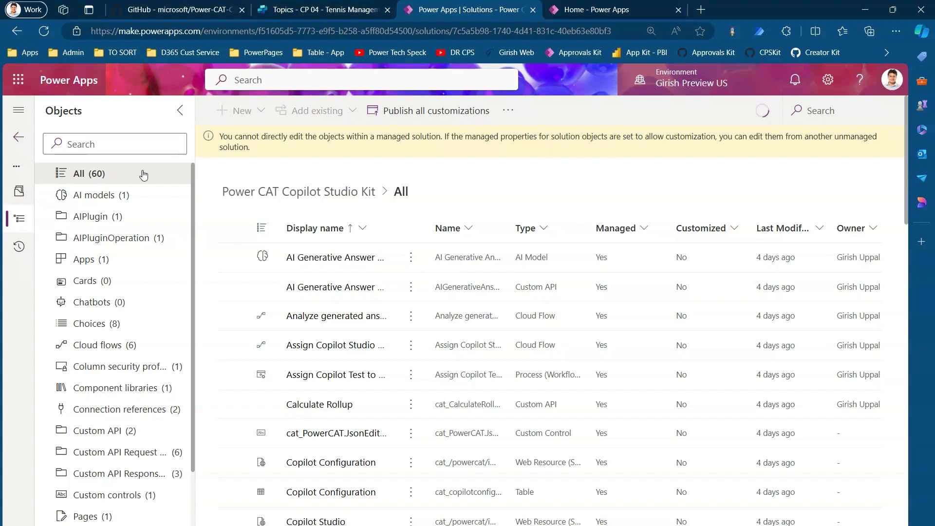
{"action": "left_click", "coordinate": [97, 200]}
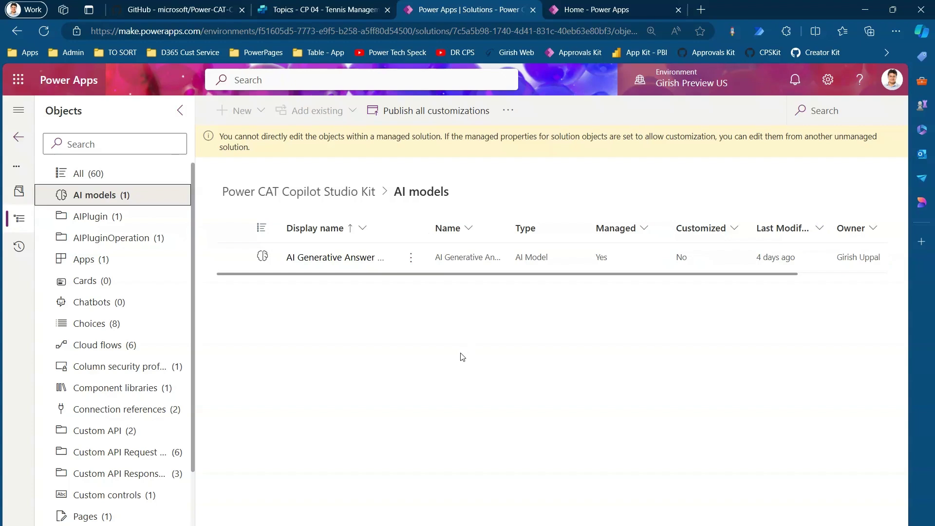
{"action": "key", "text": "ctrl+minus"}
{"action": "key", "text": "ctrl+minus"}
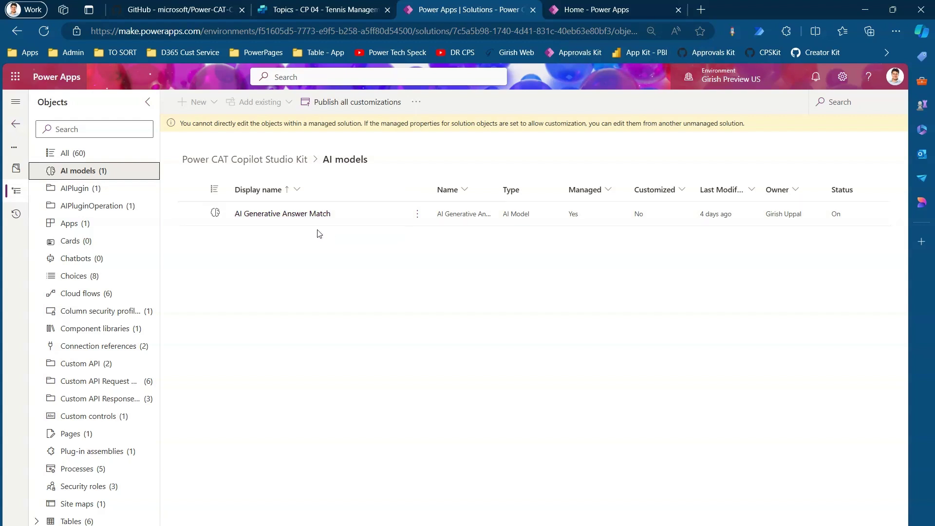
- Review the solution's AIPlugin and Apps objects, including a look at the running Copilot Studio Kit app's home page
{"action": "left_click", "coordinate": [100, 190]}
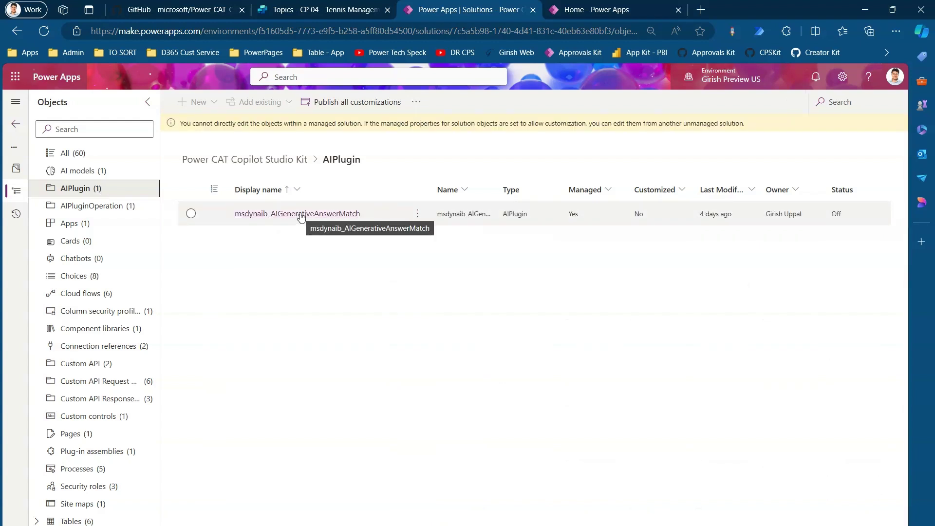
{"action": "left_click", "coordinate": [110, 228]}
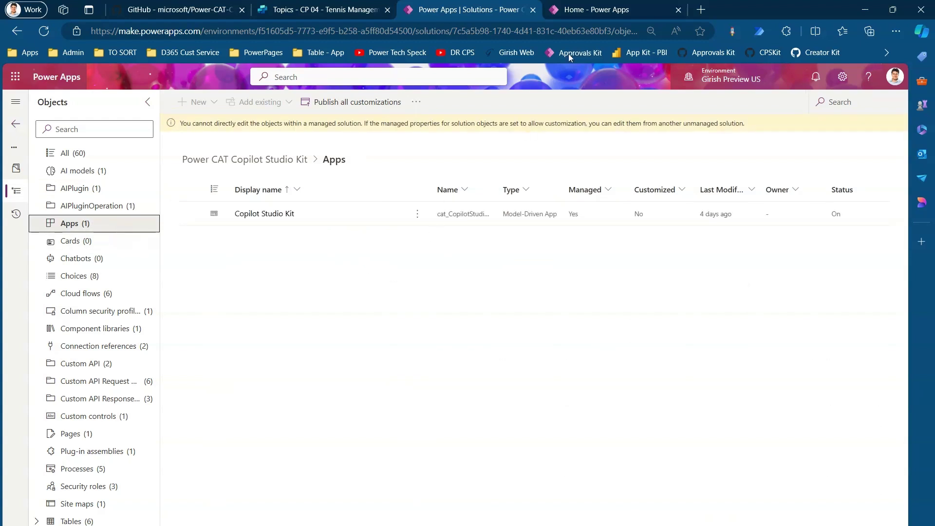
{"action": "left_click", "coordinate": [602, 10]}
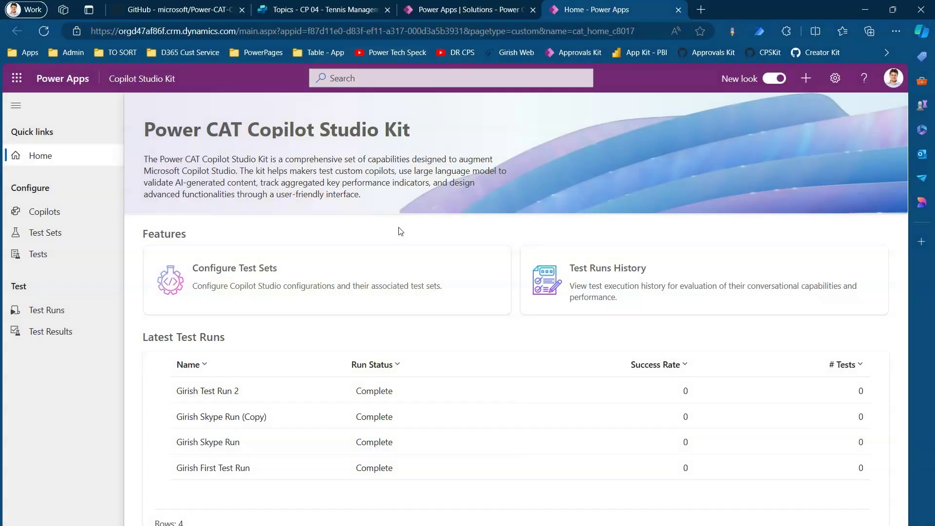
{"action": "left_click", "coordinate": [501, 11]}
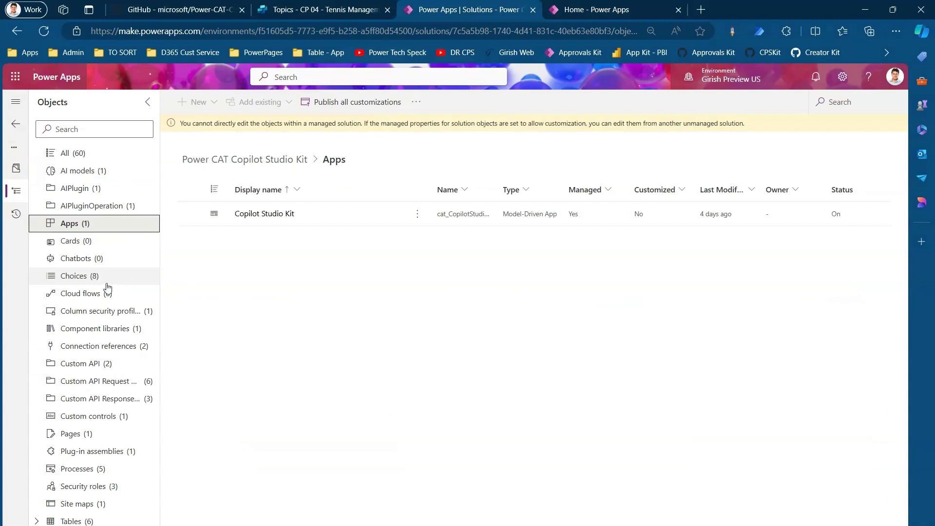
- Examine the cloud flows included in the Power CAT Copilot Studio Kit solution
{"action": "left_click", "coordinate": [96, 292]}
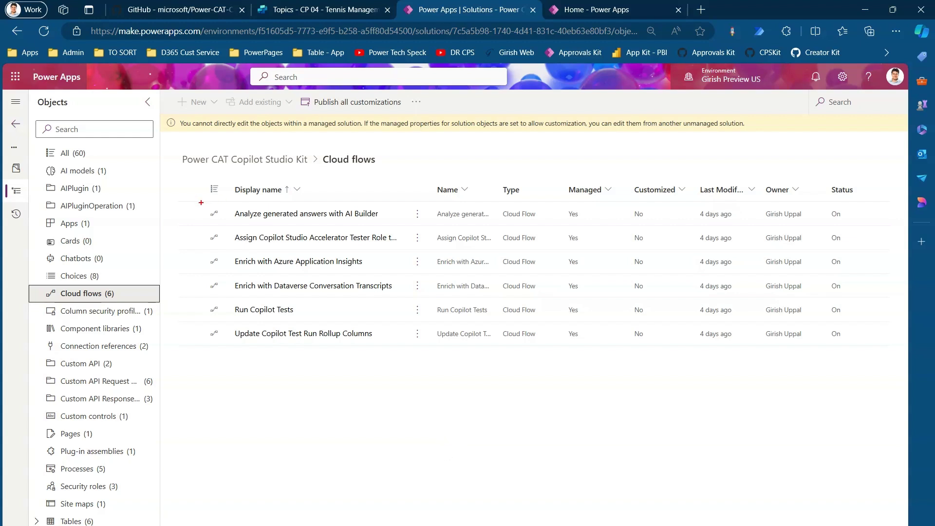
{"action": "mouse_move", "coordinate": [201, 202]}
{"action": "left_mouse_down"}
{"action": "mouse_move", "coordinate": [405, 247]}
{"action": "mouse_move", "coordinate": [405, 346]}
{"action": "left_mouse_up"}
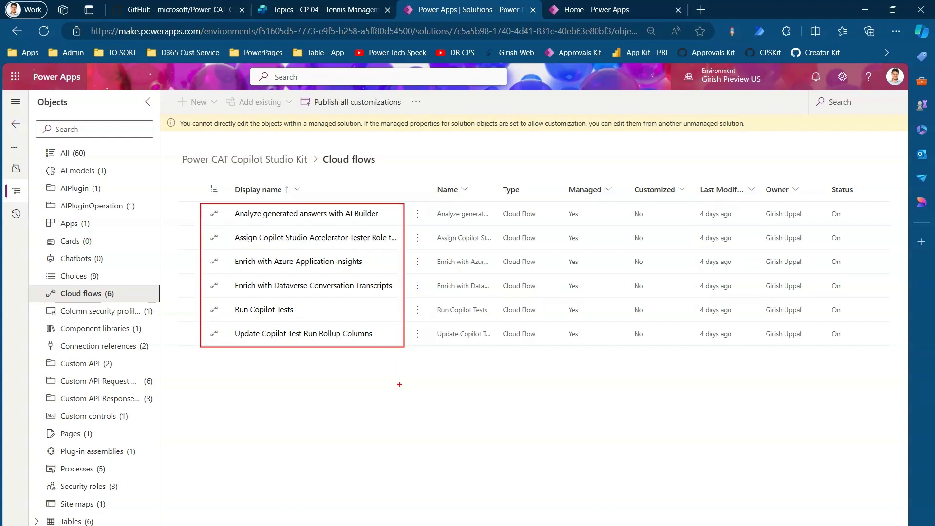
{"action": "key", "text": "Escape"}
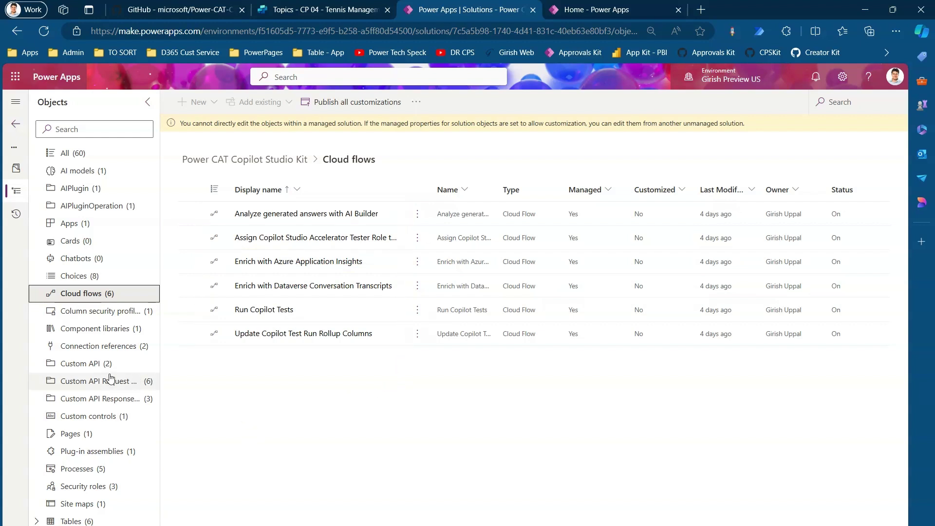
- Review the custom APIs, security roles and tables contained in the solution
{"action": "left_click", "coordinate": [81, 371]}
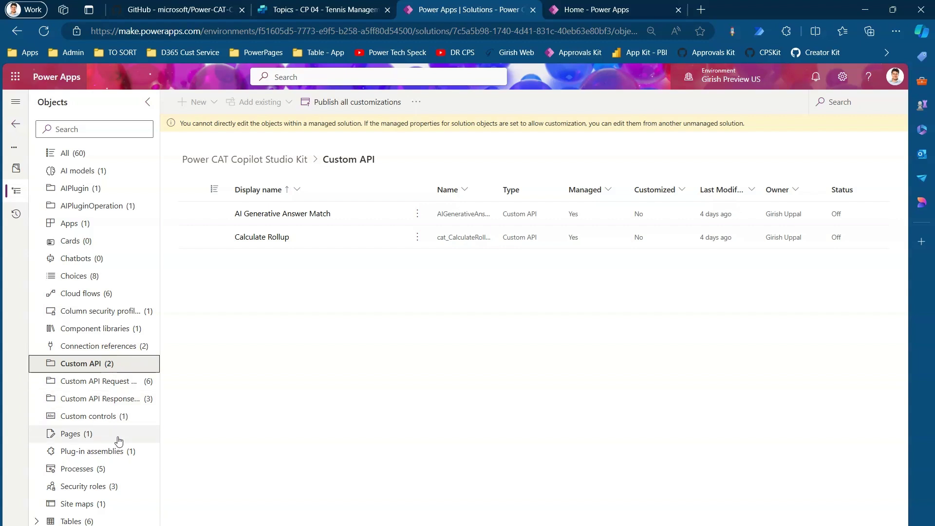
{"action": "left_click", "coordinate": [102, 487]}
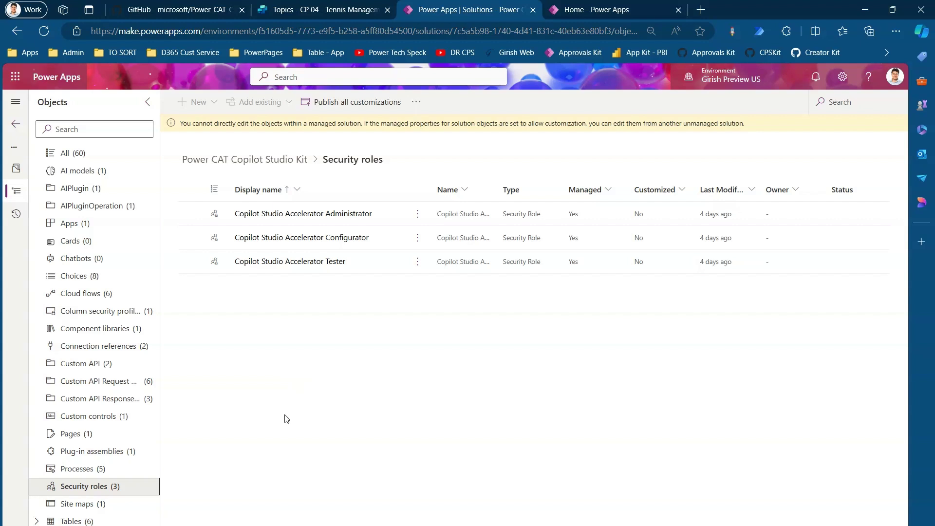
{"action": "left_click", "coordinate": [73, 520]}
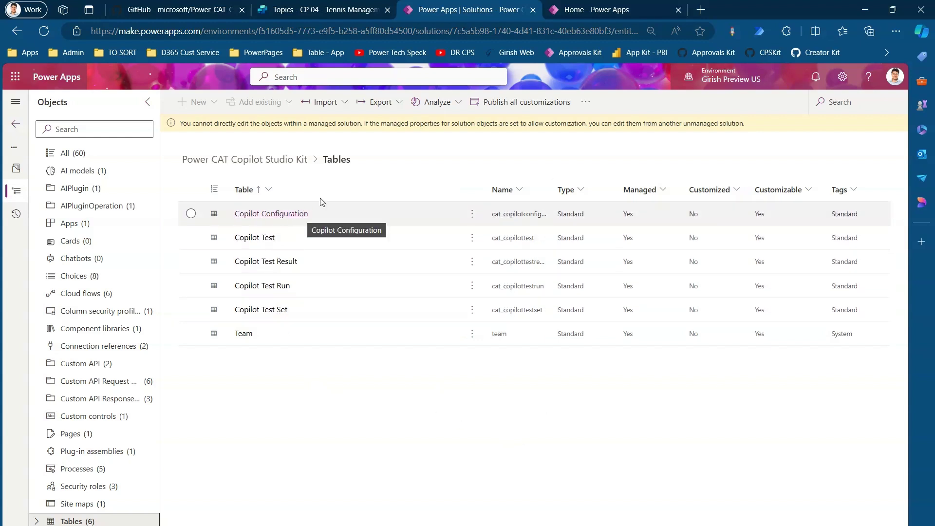
- Switch to the Copilot Studio Kit app and change its area to Copilot Studio
{"action": "left_click", "coordinate": [598, 11]}
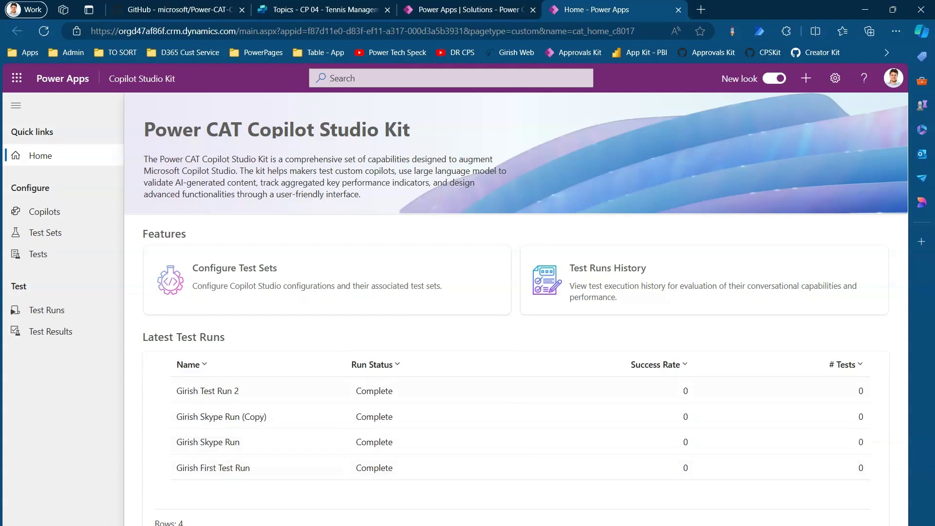
{"action": "left_click", "coordinate": [68, 524]}
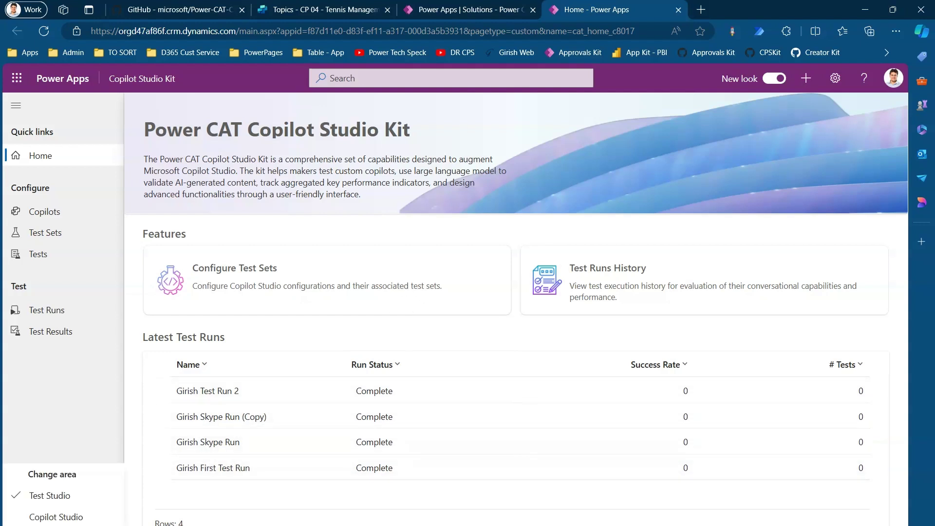
{"action": "left_click", "coordinate": [63, 518]}
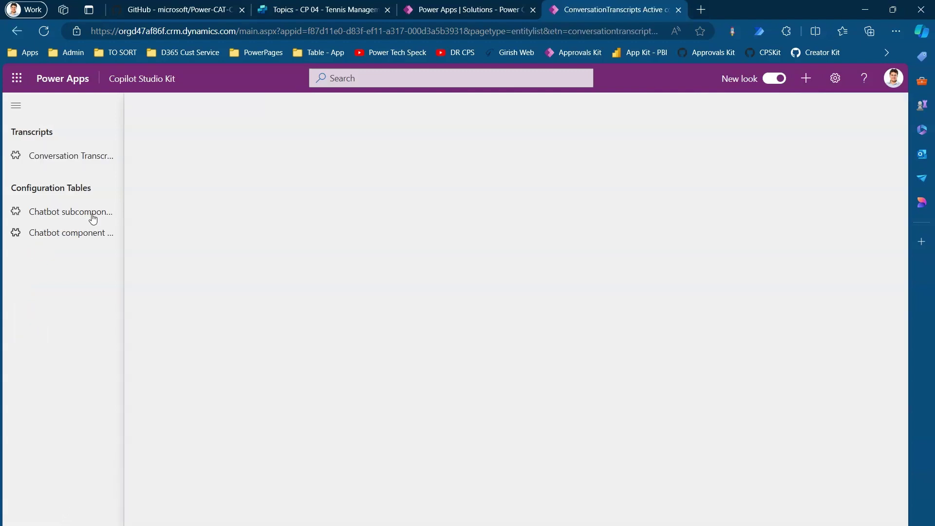
- Open the conversation transcript whose name starts with 09e7b46b from the active transcripts list to examine its content and metadata
{"action": "left_click", "coordinate": [82, 157]}
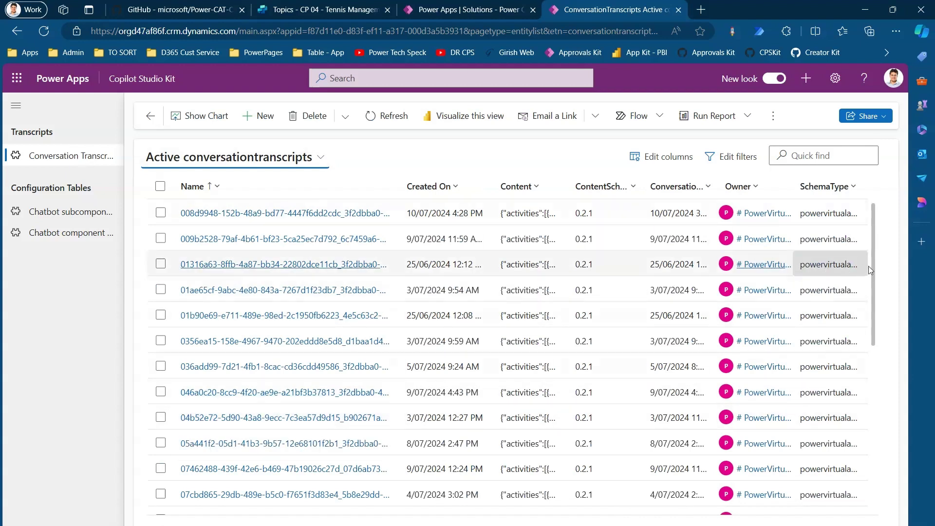
{"action": "left_click_drag", "start_coordinate": [875, 272], "coordinate": [882, 397]}
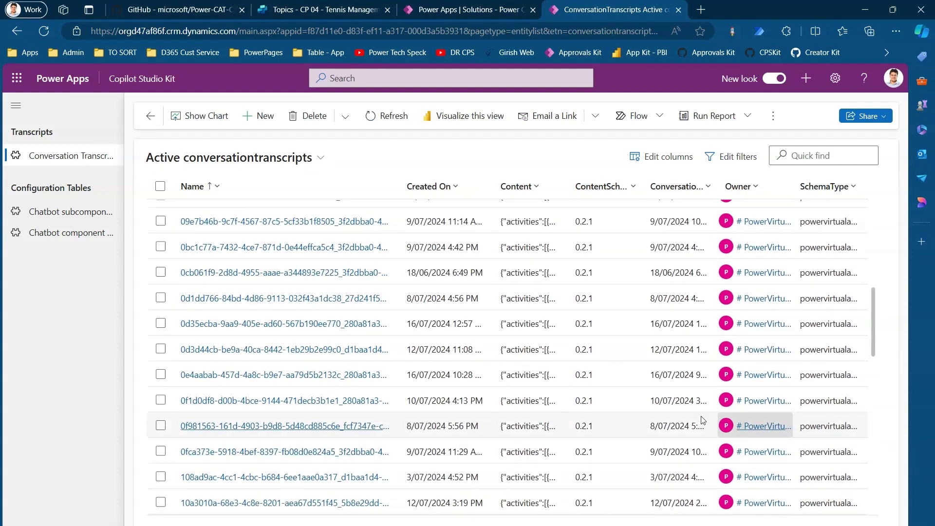
{"action": "left_click", "coordinate": [309, 221]}
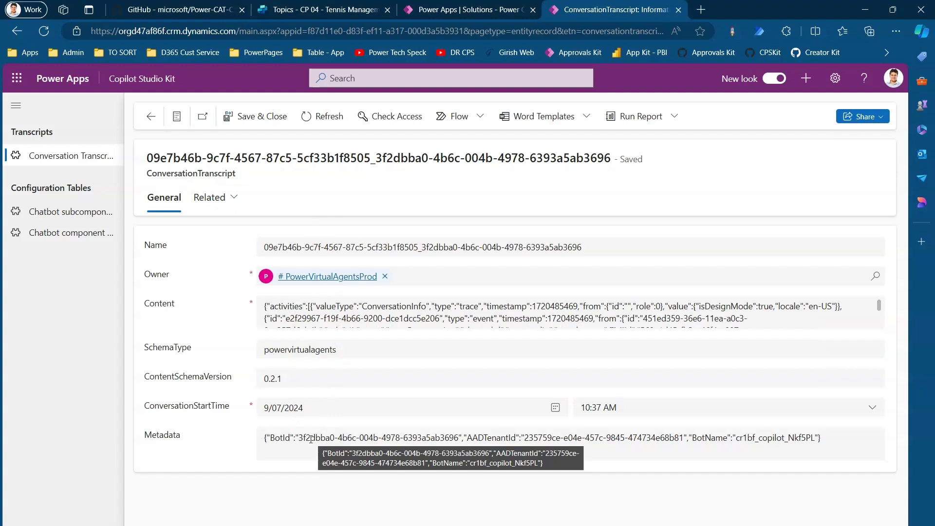
- Widen the Name column in the chatbot subcomponents list and view the 2022 Microsoft Partner of the Year Awards Winners.pdf record
{"action": "left_click", "coordinate": [64, 213]}
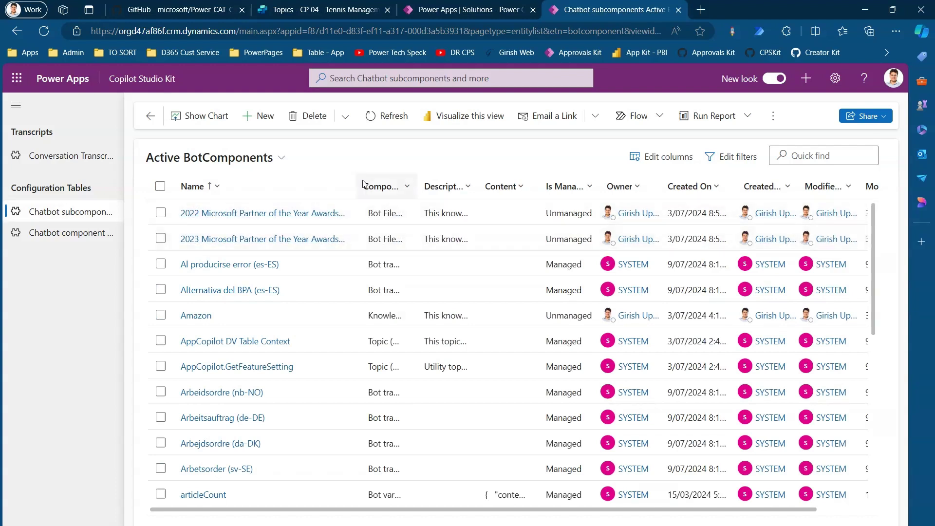
{"action": "left_click_drag", "start_coordinate": [357, 186], "coordinate": [475, 190]}
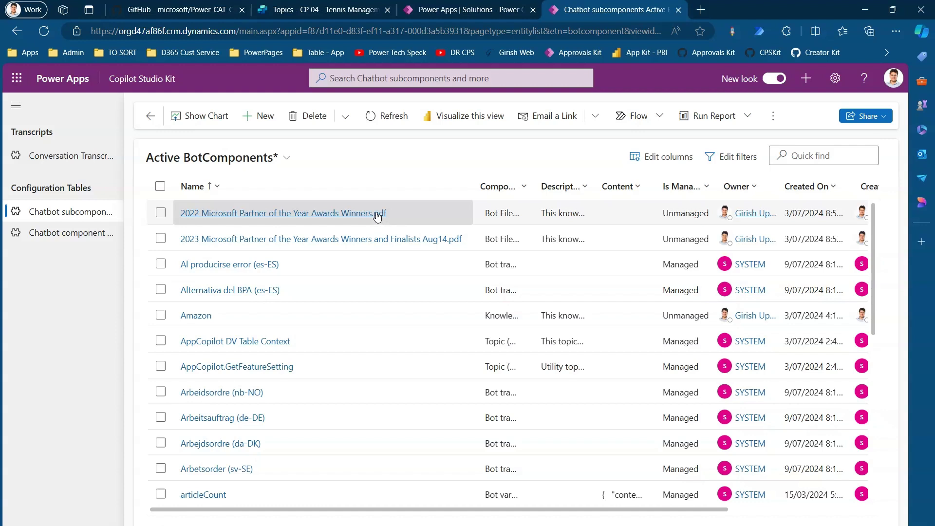
{"action": "left_click", "coordinate": [377, 215]}
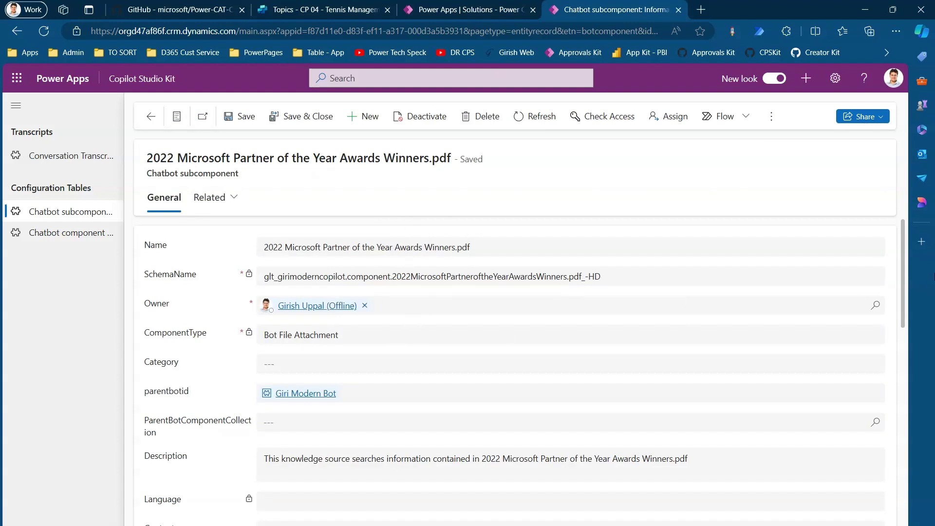
{"action": "left_click_drag", "start_coordinate": [910, 233], "coordinate": [926, 247]}
- View the chatbot component collections and return the app to the Test Studio area
{"action": "left_click", "coordinate": [61, 234]}
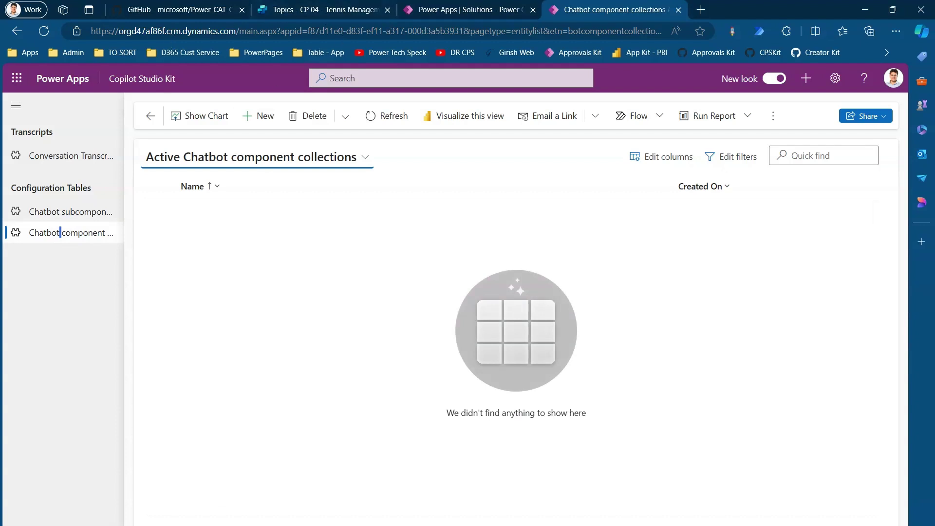
{"action": "left_click", "coordinate": [64, 516]}
{"action": "left_click", "coordinate": [71, 496]}
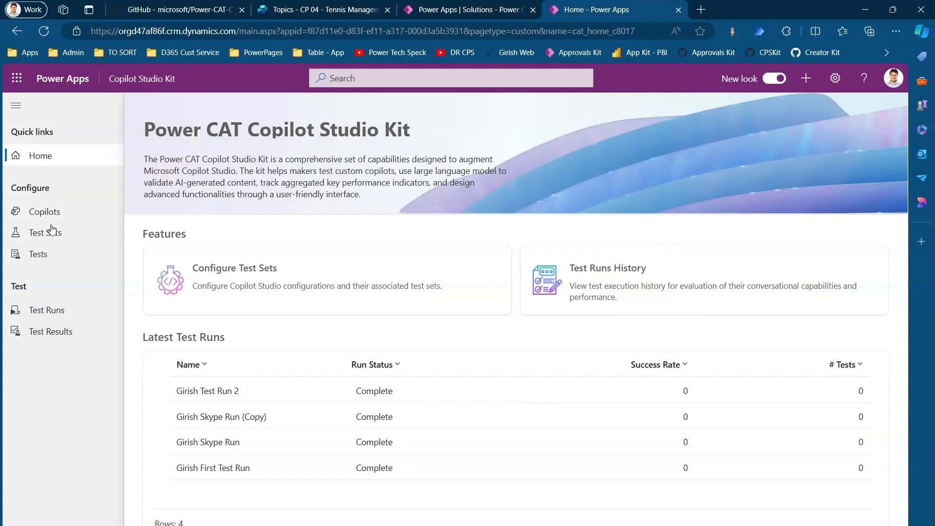
- View the test runs list with wider columns for run status, App Insights, generated answers and Dataverse enrichment
{"action": "left_click", "coordinate": [44, 313]}
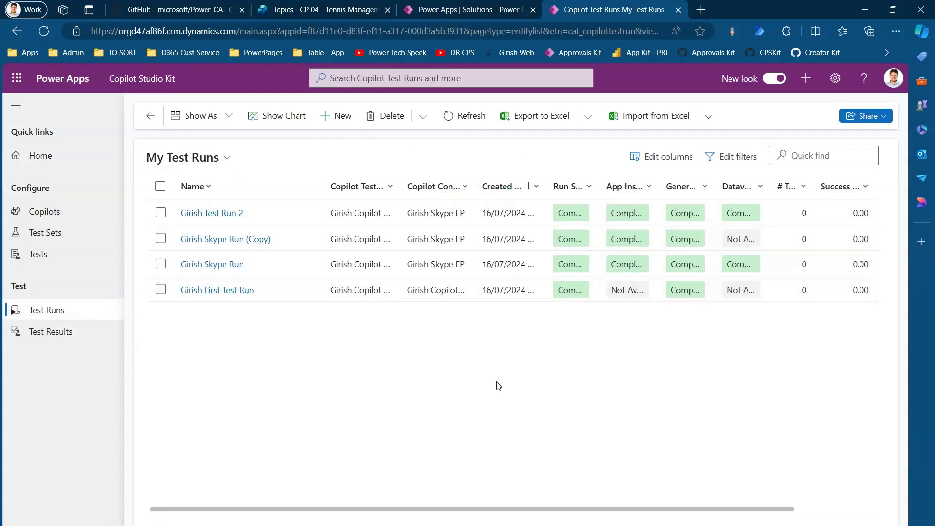
{"action": "key", "text": "ctrl+minus"}
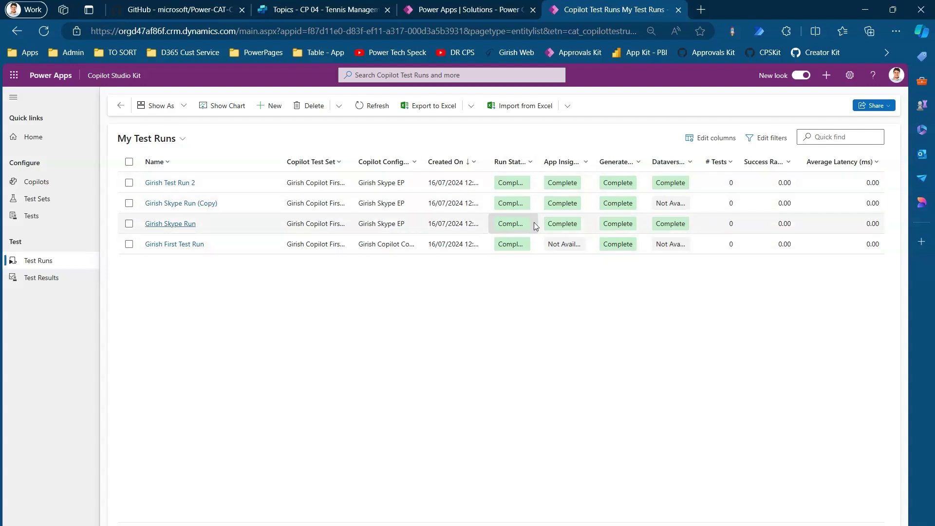
{"action": "left_click_drag", "start_coordinate": [539, 160], "coordinate": [552, 157]}
{"action": "left_click_drag", "start_coordinate": [609, 159], "coordinate": [790, 157]}
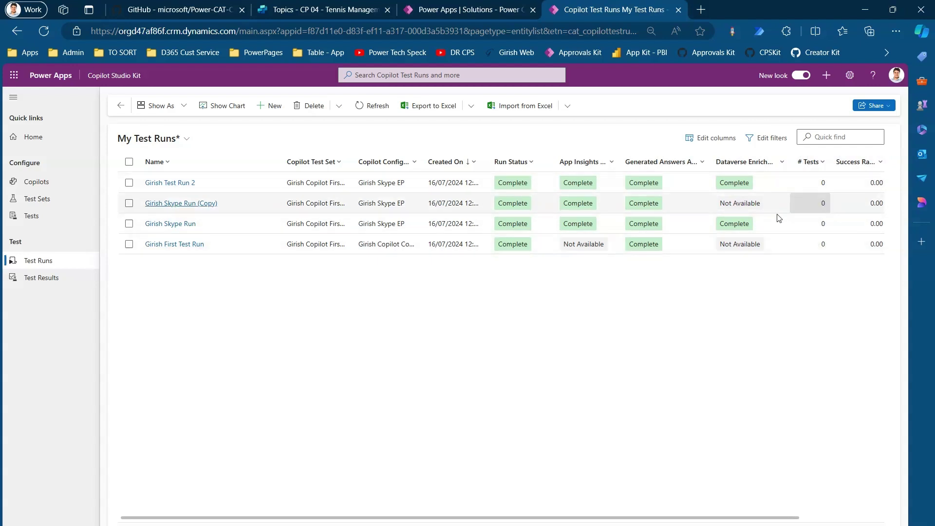
- View the app's test results list and compare the app's sections with the solution's tables
{"action": "left_click", "coordinate": [38, 282]}
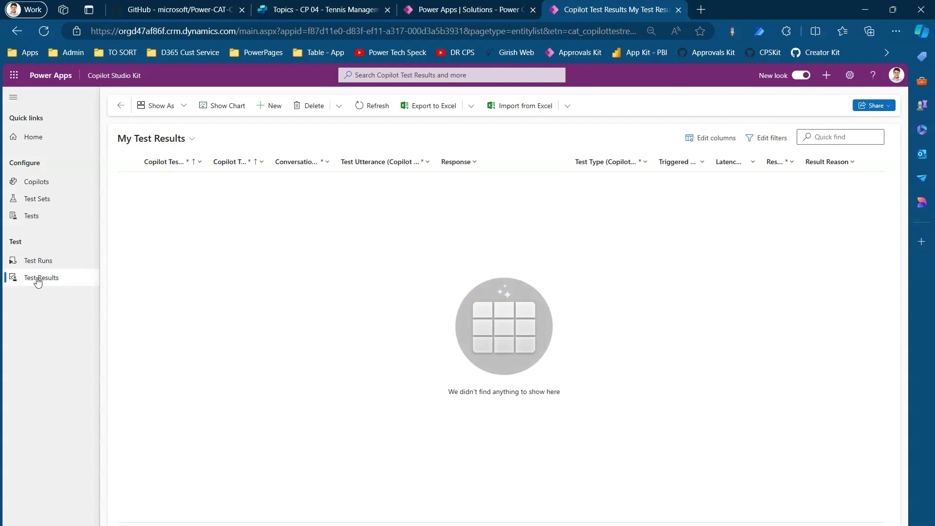
{"action": "left_click", "coordinate": [468, 9]}
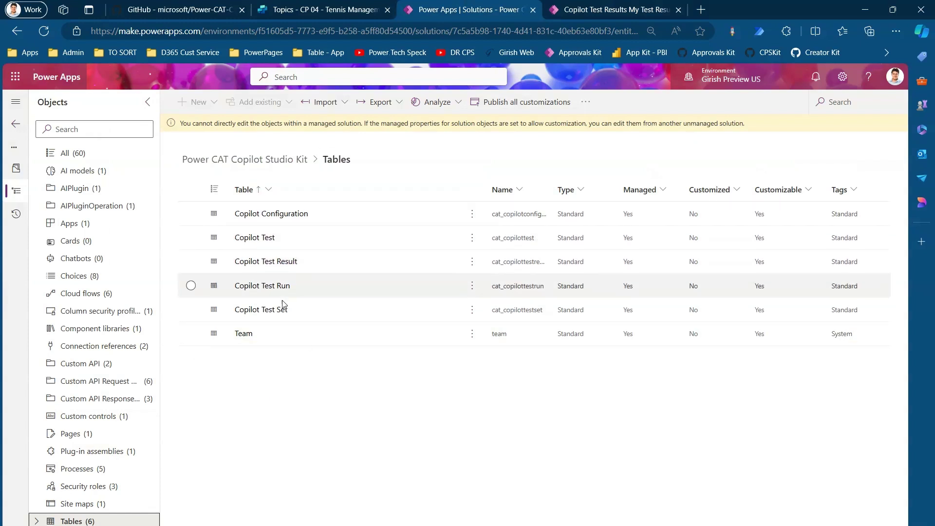
{"action": "left_click", "coordinate": [582, 10]}
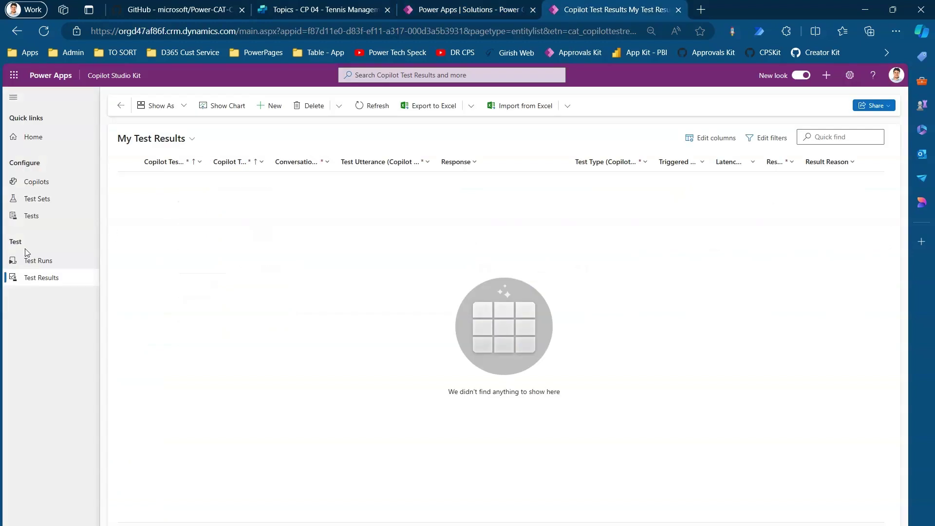
- Start a new copilot configuration and check its Name, Region options and Token Endpoint fields
{"action": "left_click", "coordinate": [38, 185]}
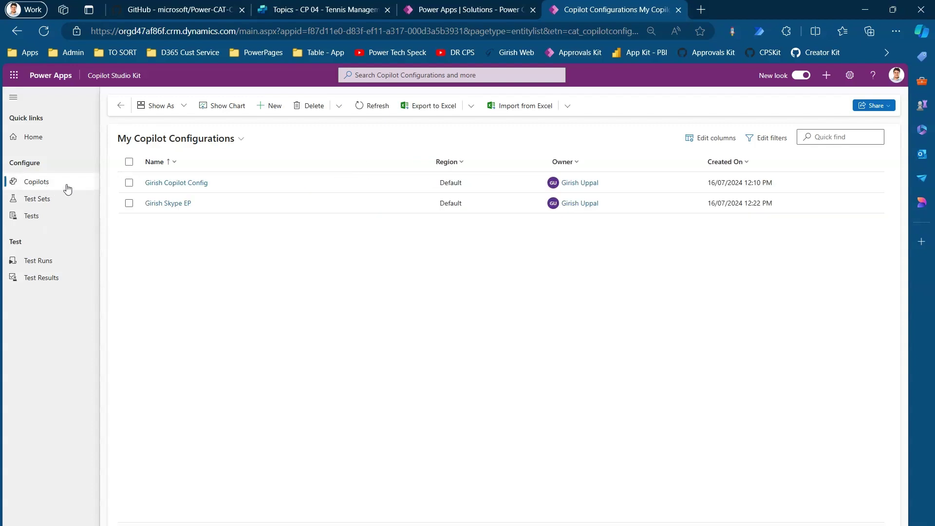
{"action": "left_click", "coordinate": [275, 106]}
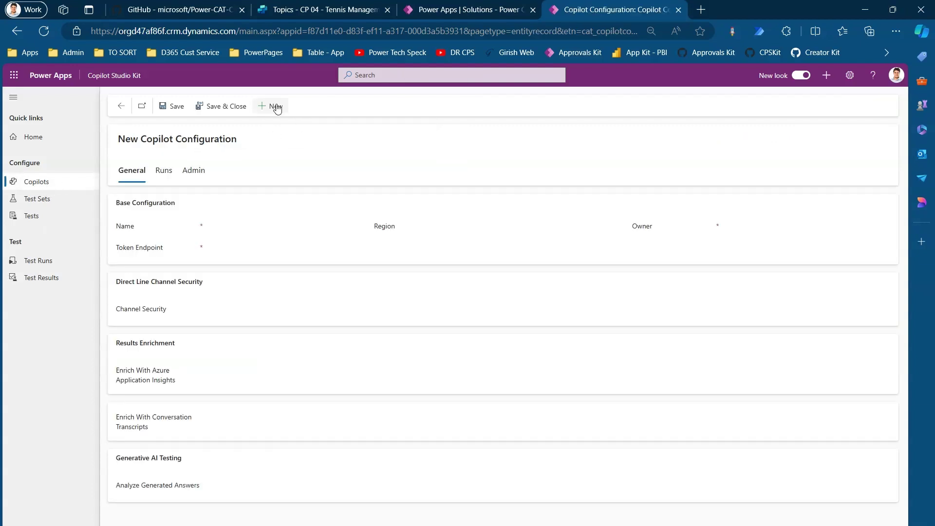
{"action": "left_click", "coordinate": [227, 224]}
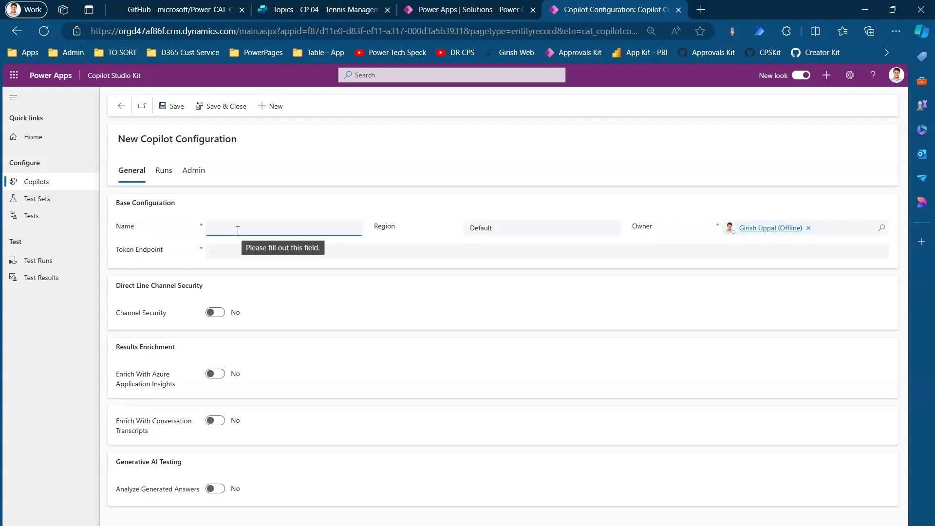
{"action": "left_click", "coordinate": [515, 233]}
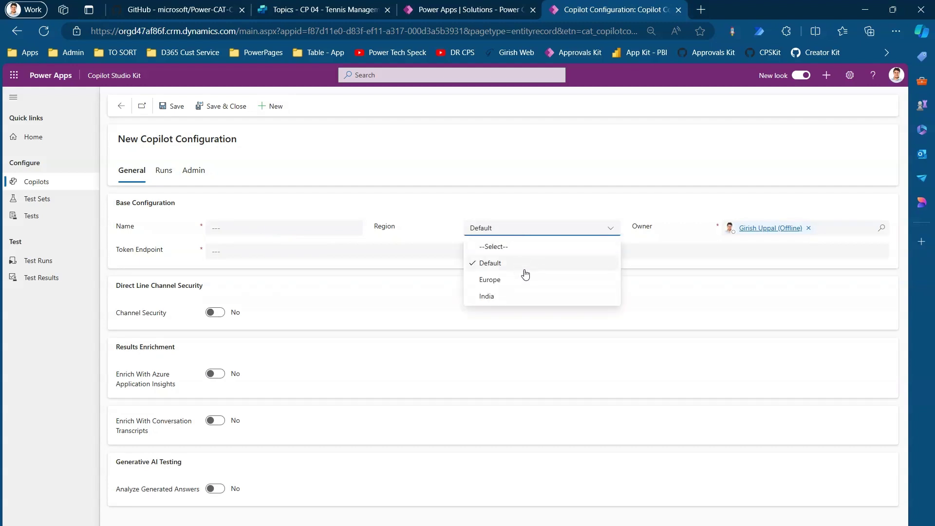
{"action": "left_click", "coordinate": [225, 251]}
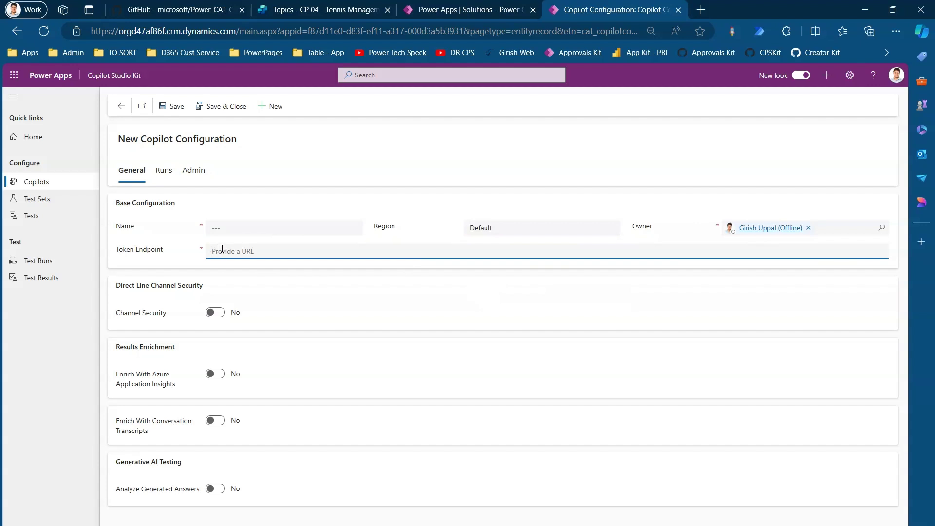
- Switch to Copilot Studio and view the Telephony channel of the CP 04 - Tennis Management Centre copilot
{"action": "left_click", "coordinate": [322, 11]}
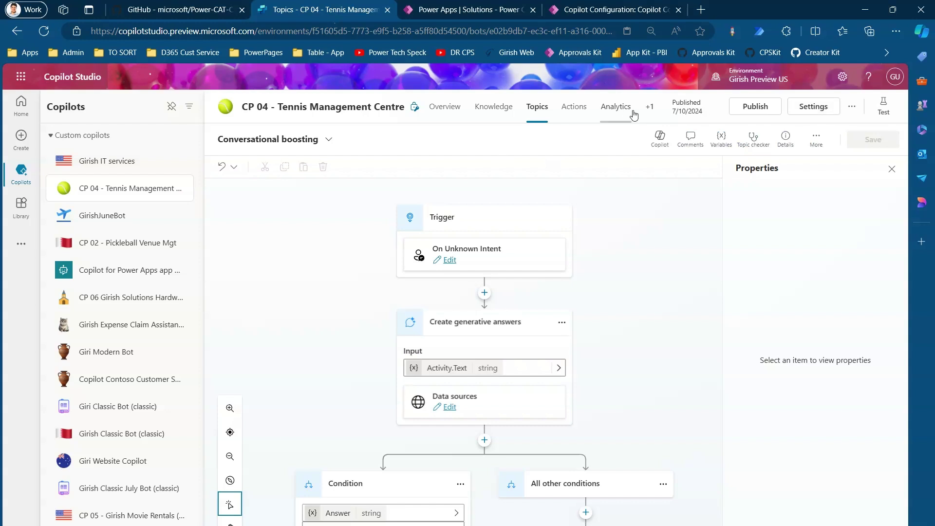
{"action": "left_click", "coordinate": [652, 112]}
{"action": "left_click", "coordinate": [650, 137]}
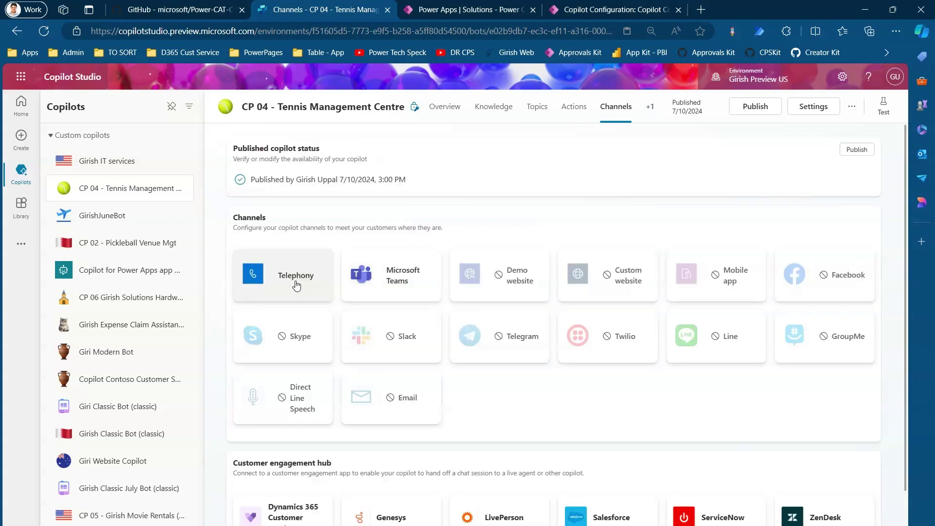
{"action": "left_click", "coordinate": [299, 285]}
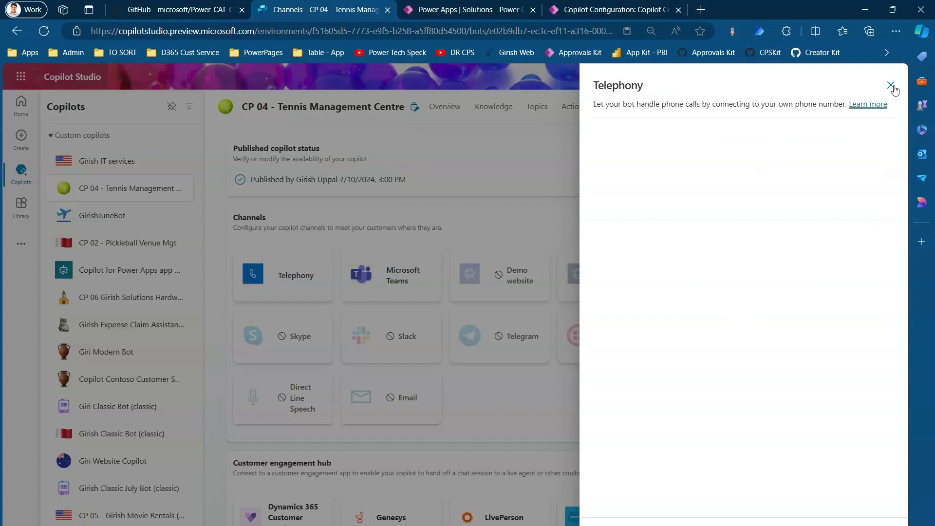
{"action": "left_click", "coordinate": [892, 86]}
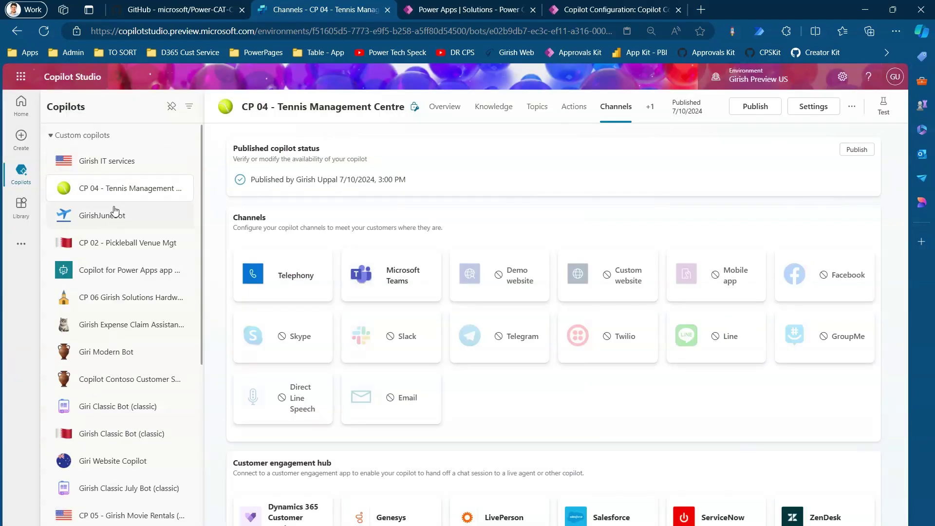
- Copy the token endpoint from the IT services copilot's Telegram channel and paste it into the new configuration in the Copilot Studio Kit app
{"action": "left_click", "coordinate": [122, 166]}
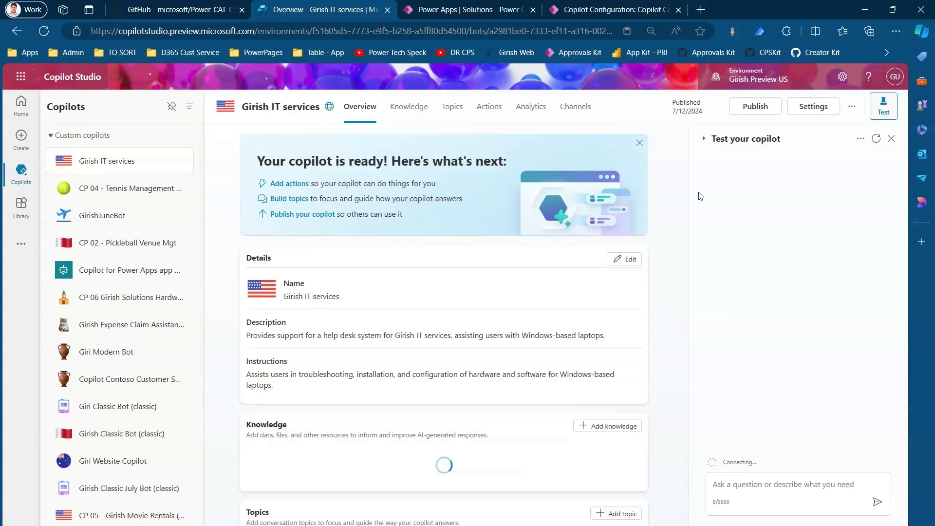
{"action": "left_click", "coordinate": [575, 107]}
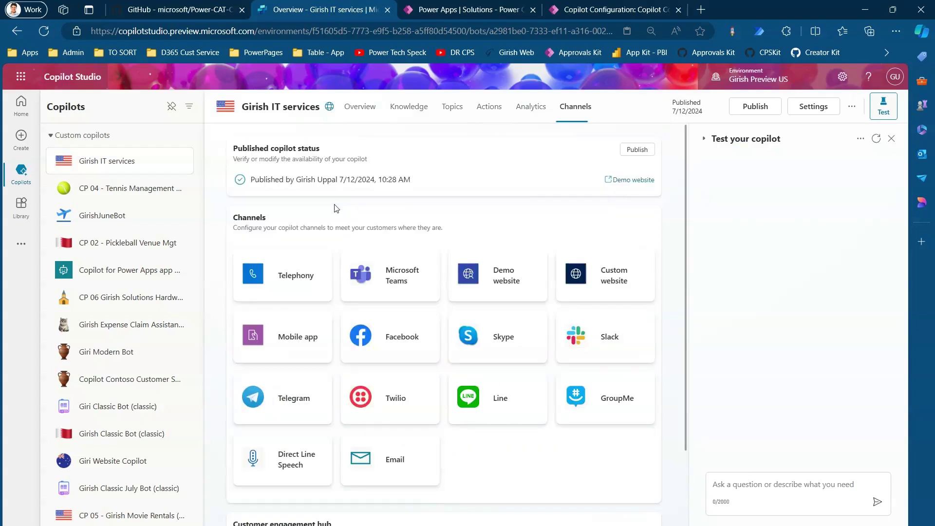
{"action": "left_click", "coordinate": [293, 397]}
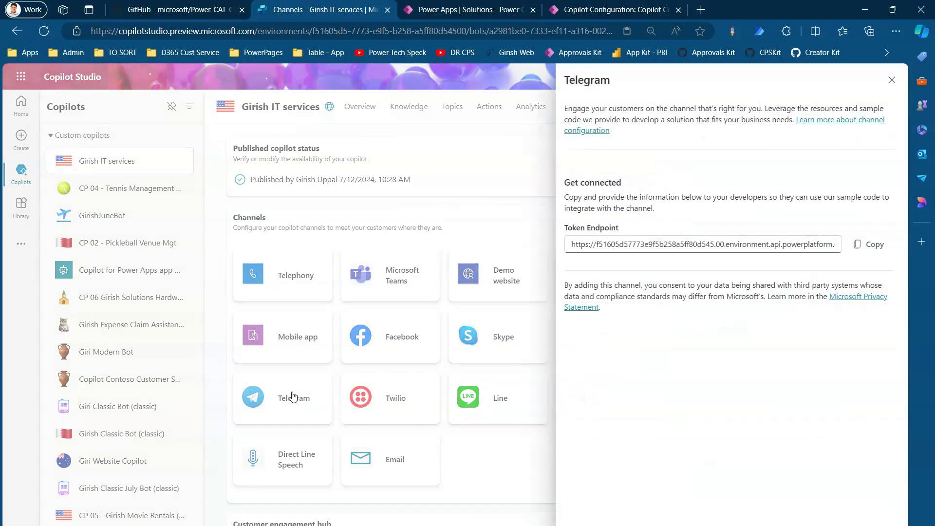
{"action": "left_click", "coordinate": [870, 244]}
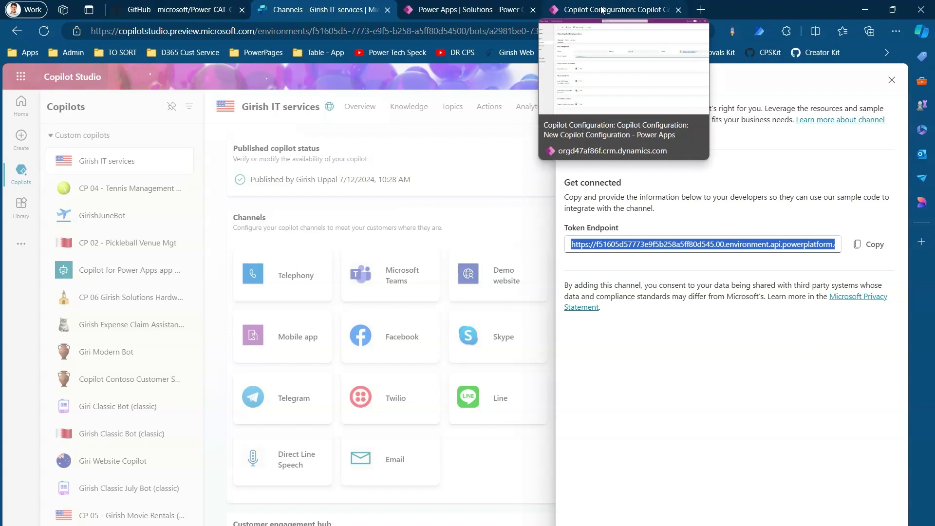
{"action": "left_click", "coordinate": [603, 9]}
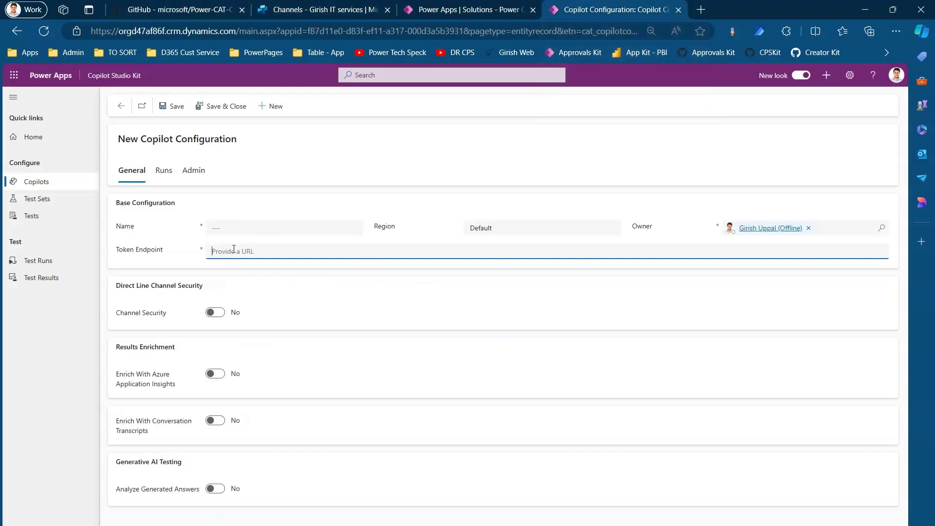
{"action": "key", "text": "ctrl+v"}
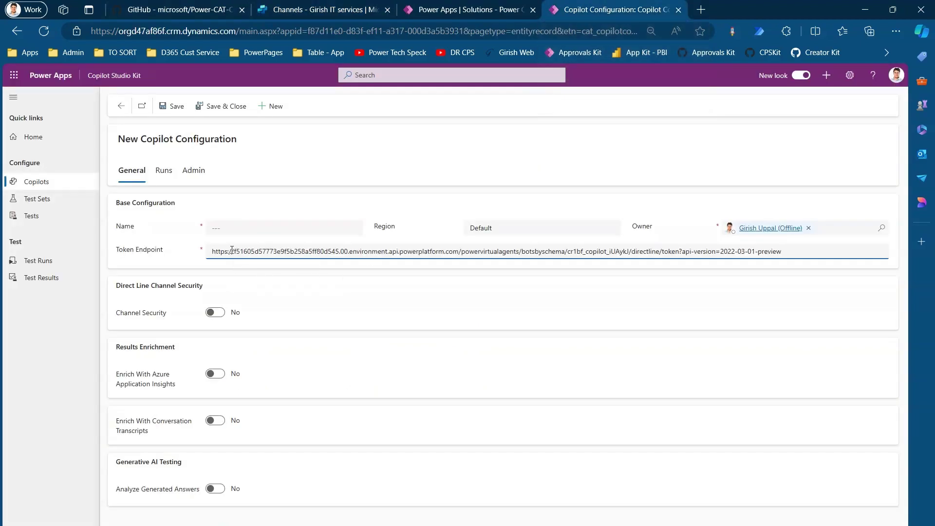
- Review the Name field and the available Region options of the new configuration without changing them
{"action": "left_click", "coordinate": [237, 232]}
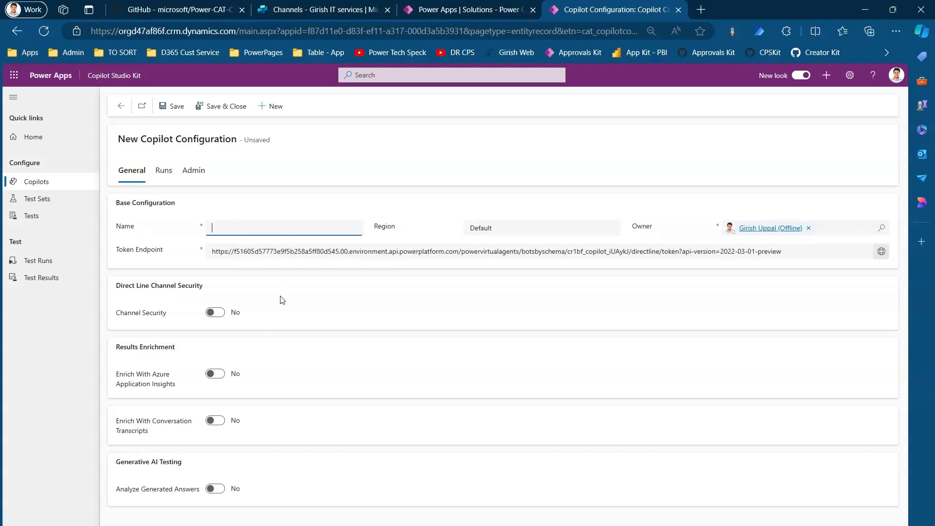
{"action": "left_click", "coordinate": [522, 231]}
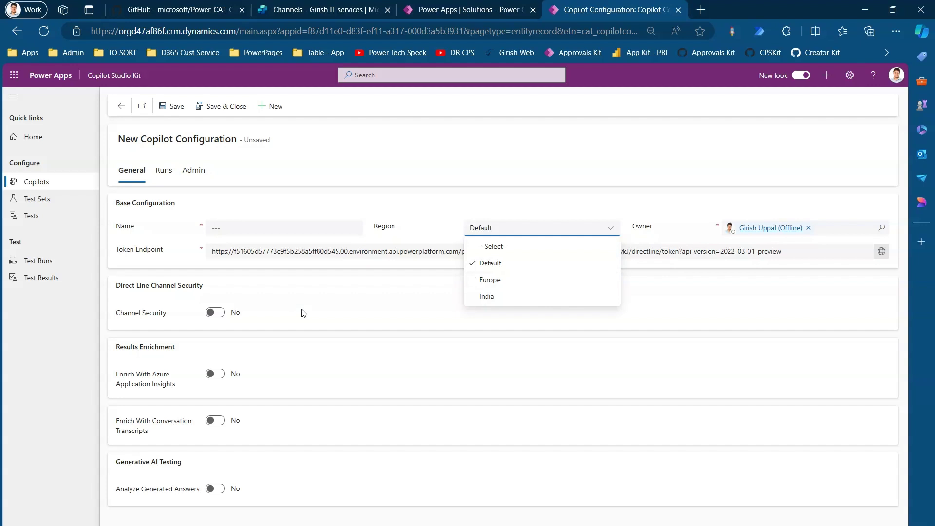
{"action": "left_click", "coordinate": [374, 283]}
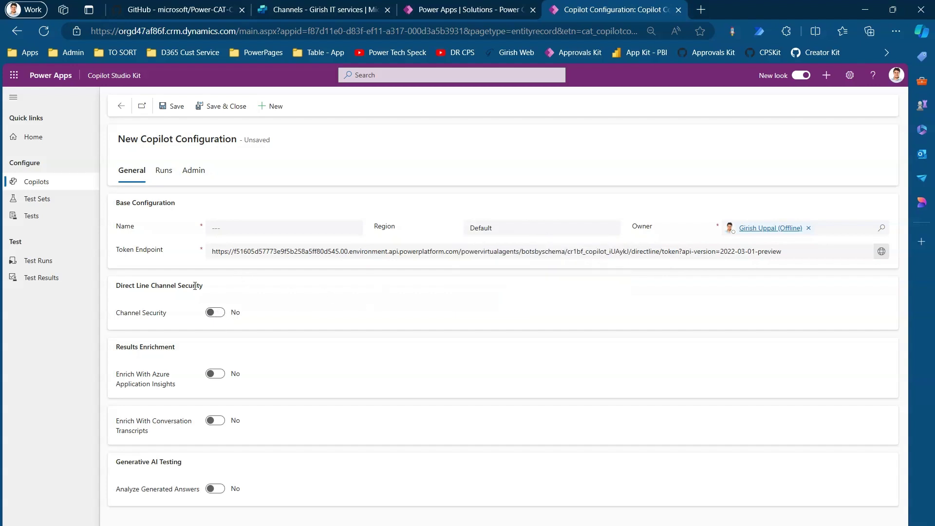
- Enable Direct Line channel security for the configuration and set the secret location to Dataverse
{"action": "left_click", "coordinate": [218, 313]}
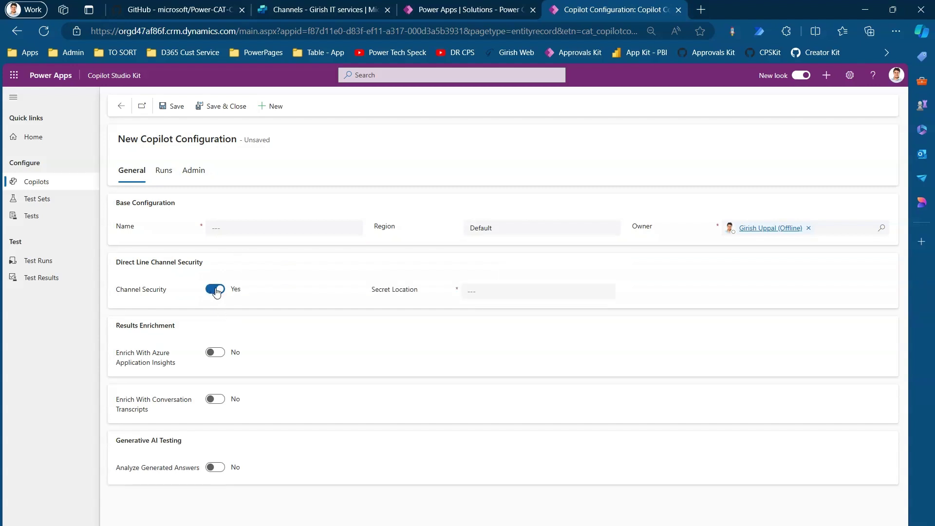
{"action": "left_click", "coordinate": [484, 292]}
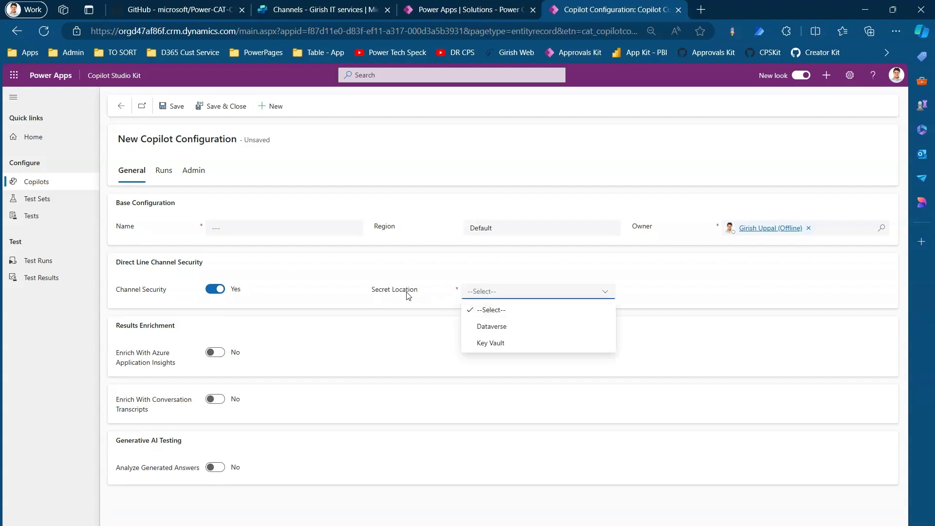
{"action": "left_click", "coordinate": [492, 327]}
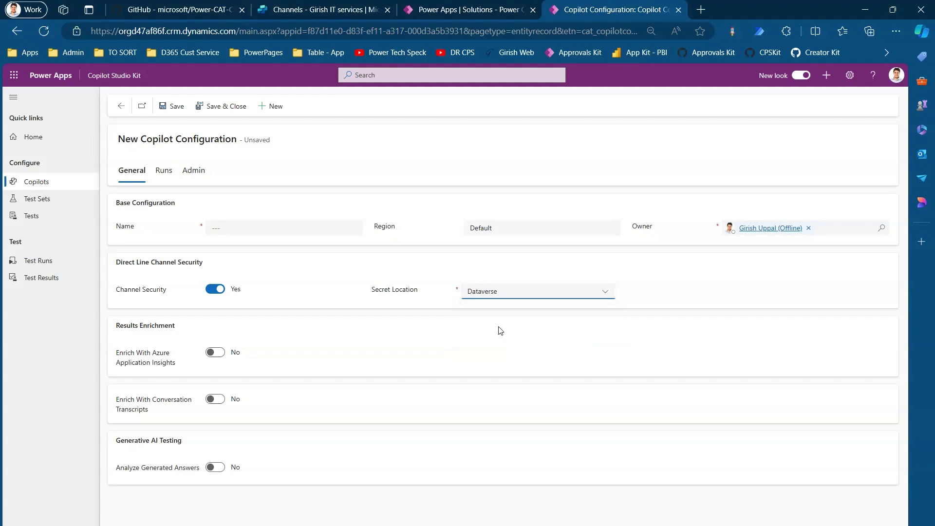
- Switch to Copilot Studio and copy Secret 1 from the IT services copilot's web channel security settings
{"action": "left_click", "coordinate": [317, 9]}
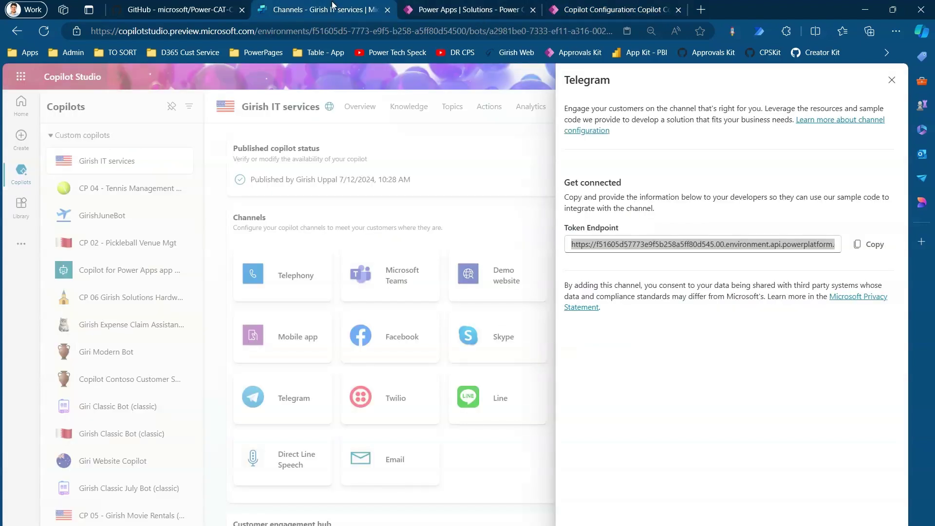
{"action": "left_click", "coordinate": [892, 79]}
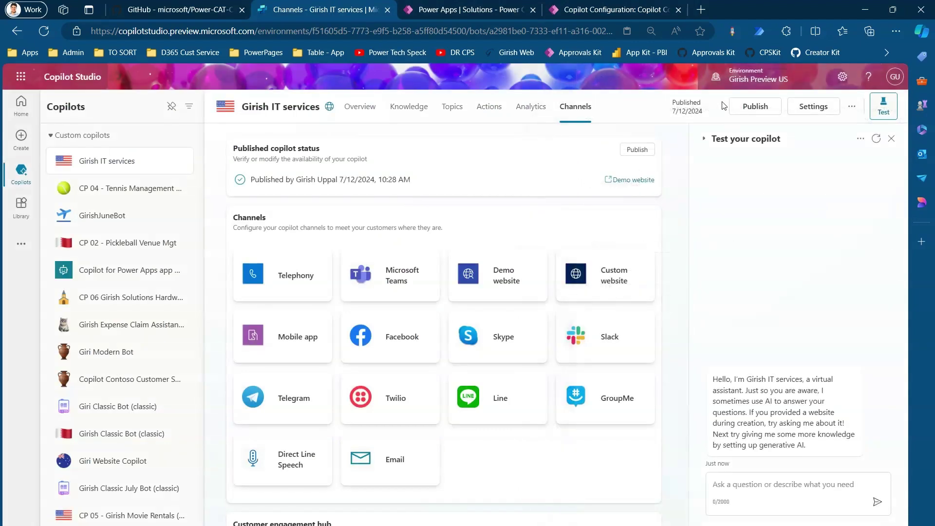
{"action": "left_click", "coordinate": [824, 107]}
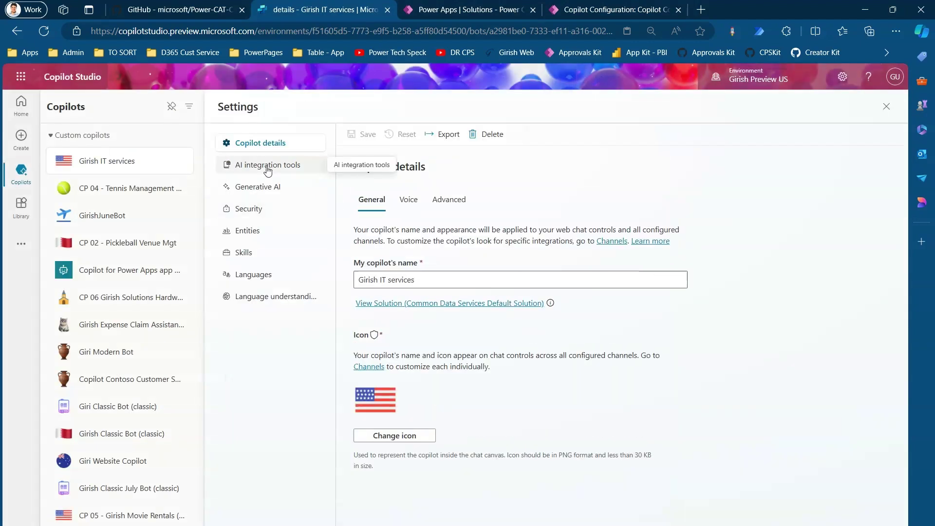
{"action": "left_click", "coordinate": [460, 204]}
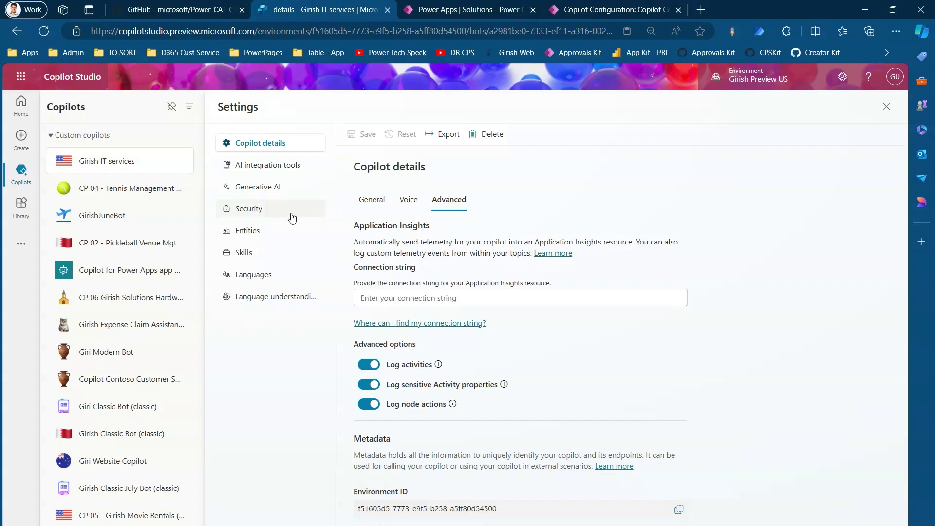
{"action": "left_click", "coordinate": [273, 216]}
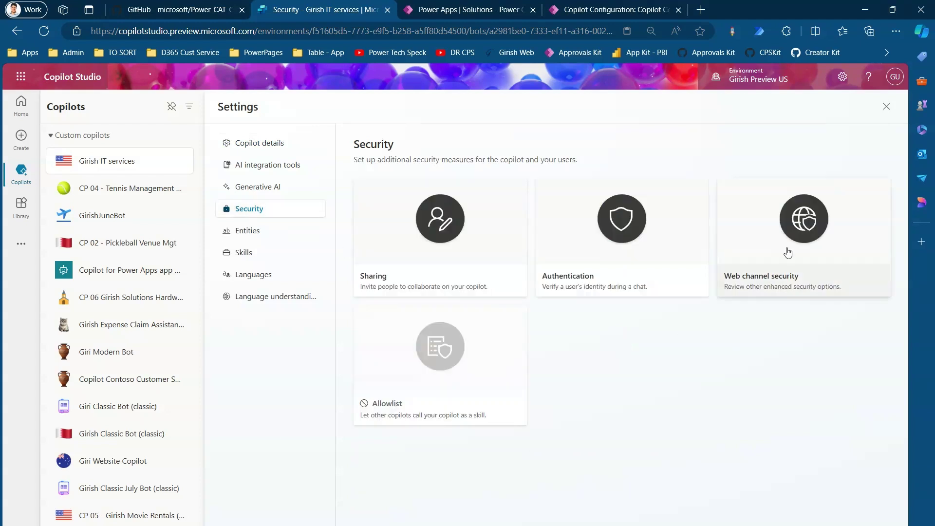
{"action": "left_click", "coordinate": [789, 220]}
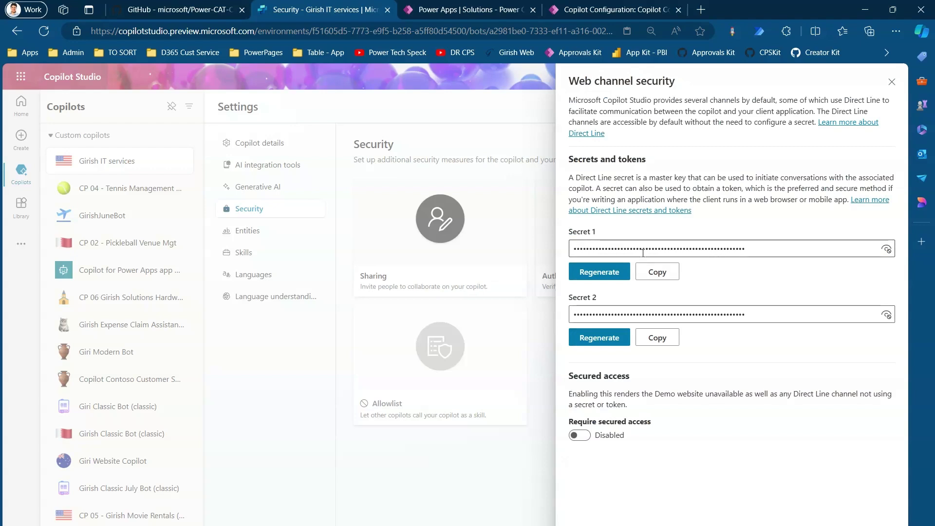
{"action": "left_click", "coordinate": [657, 272]}
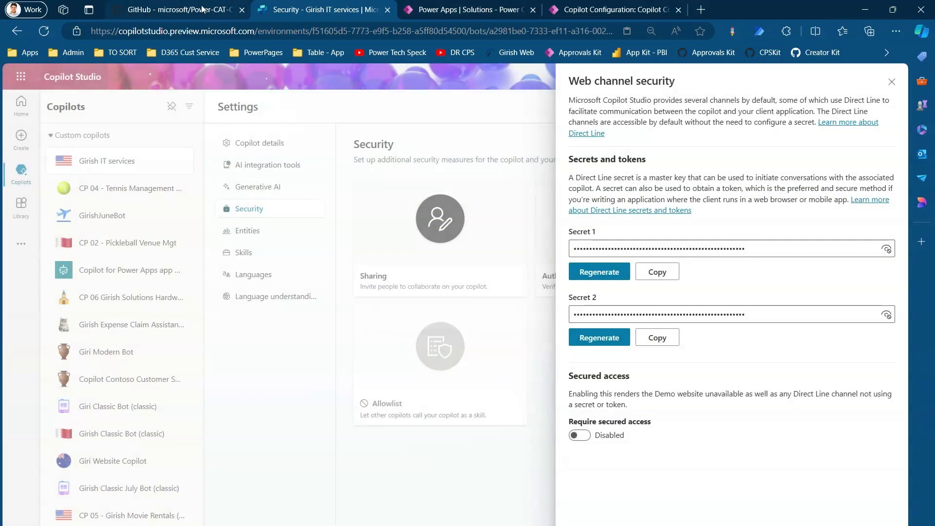
- Return to the new copilot configuration and paste the copied Direct Line secret into its Secret field
{"action": "left_click", "coordinate": [488, 9]}
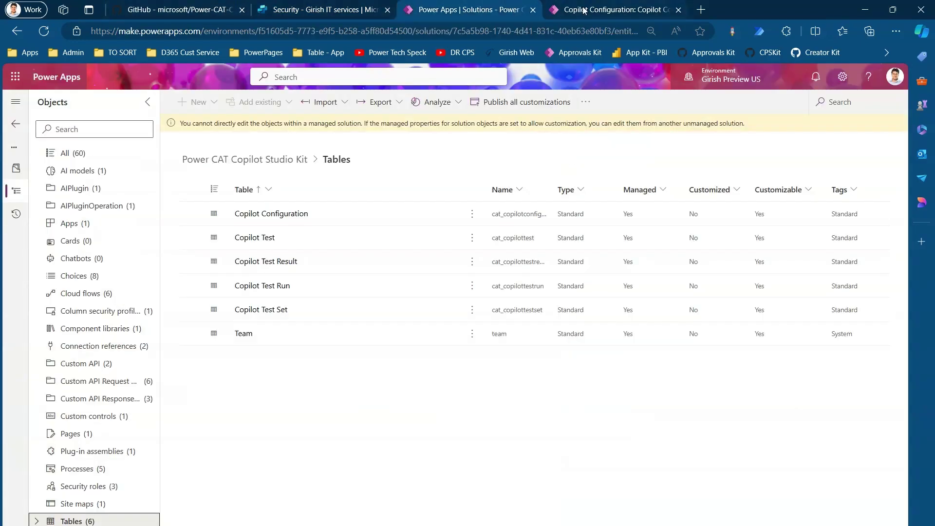
{"action": "left_click", "coordinate": [584, 10]}
{"action": "left_click", "coordinate": [745, 289]}
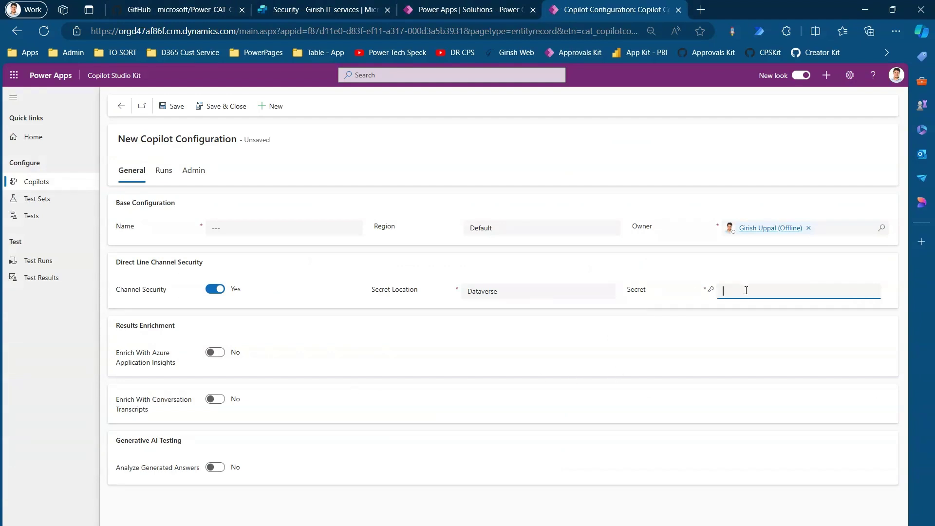
{"action": "key", "text": "ctrl+v"}
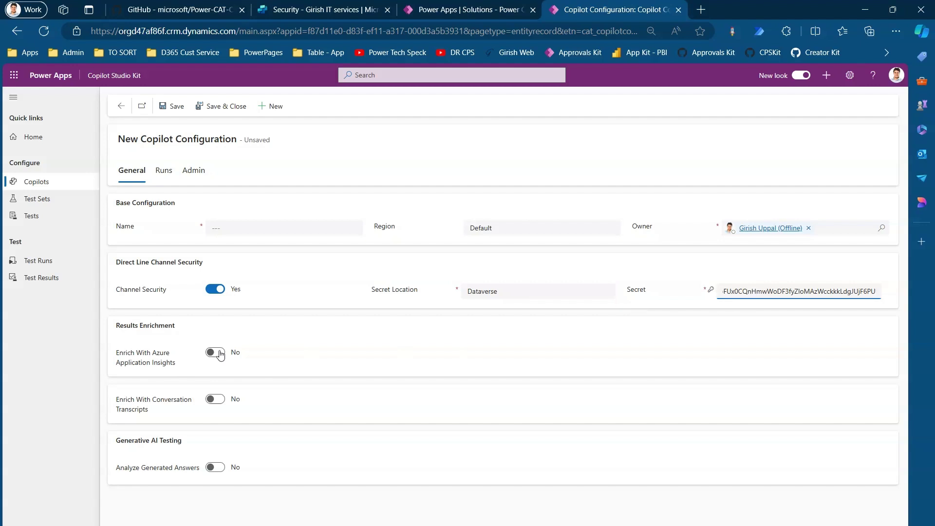
- Enable results enrichment with Azure Application Insights and with conversation transcripts, each with a delay of 2
{"action": "left_click", "coordinate": [214, 352]}
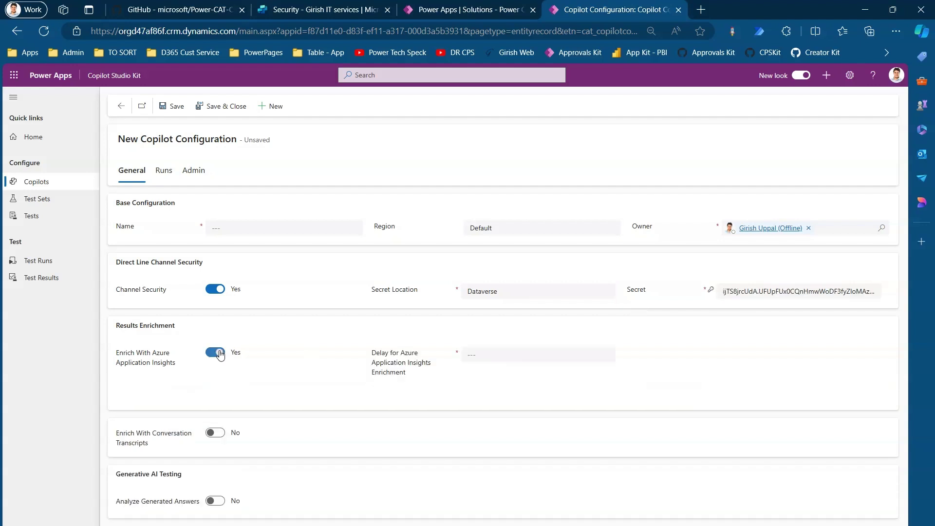
{"action": "left_click", "coordinate": [466, 356]}
{"action": "left_click", "coordinate": [217, 433]}
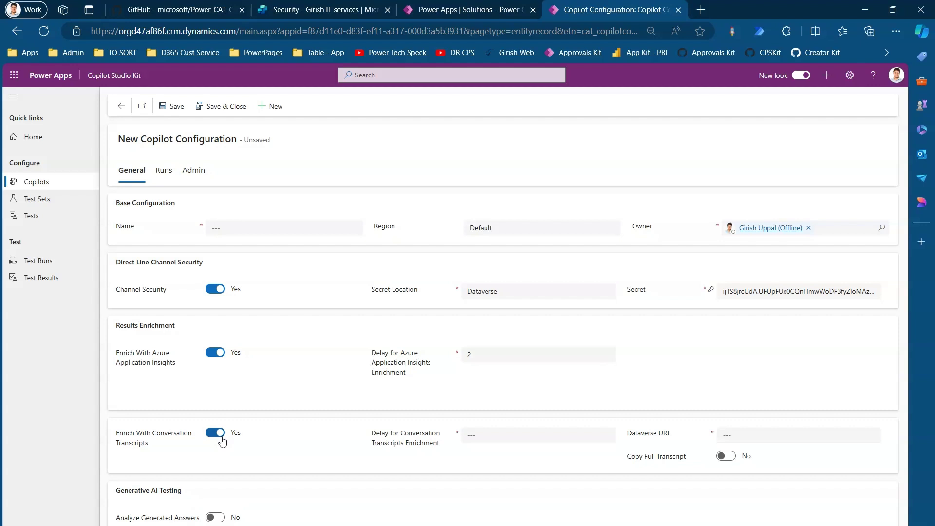
{"action": "left_click", "coordinate": [470, 437]}
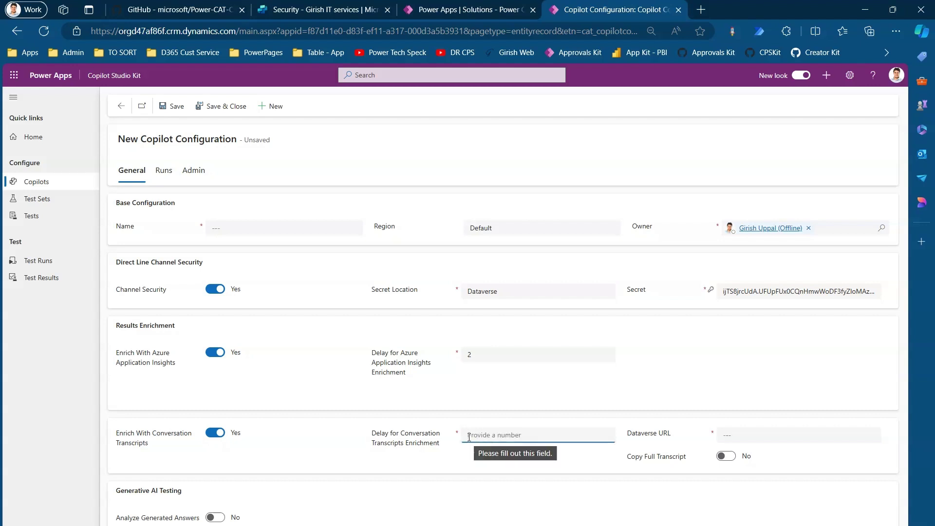
{"action": "type", "text": "2"}
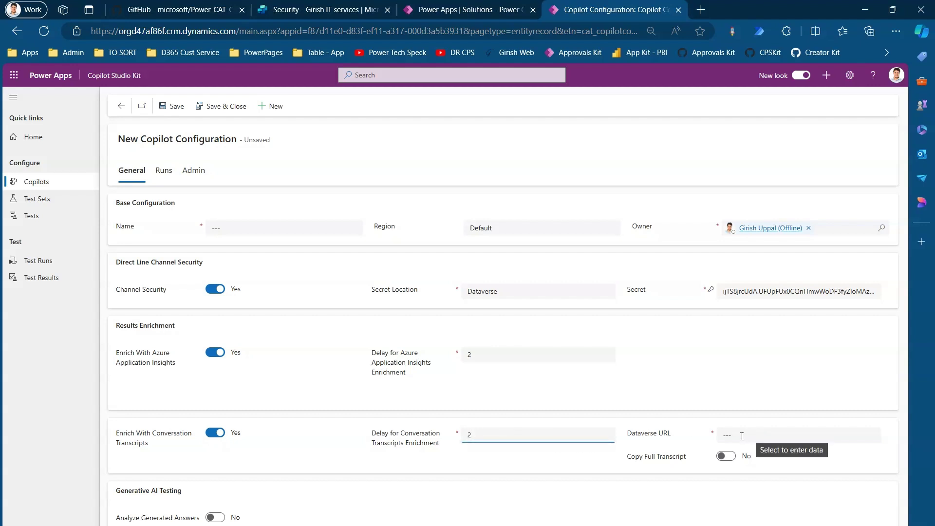
{"action": "left_click_drag", "start_coordinate": [627, 435], "coordinate": [668, 437]}
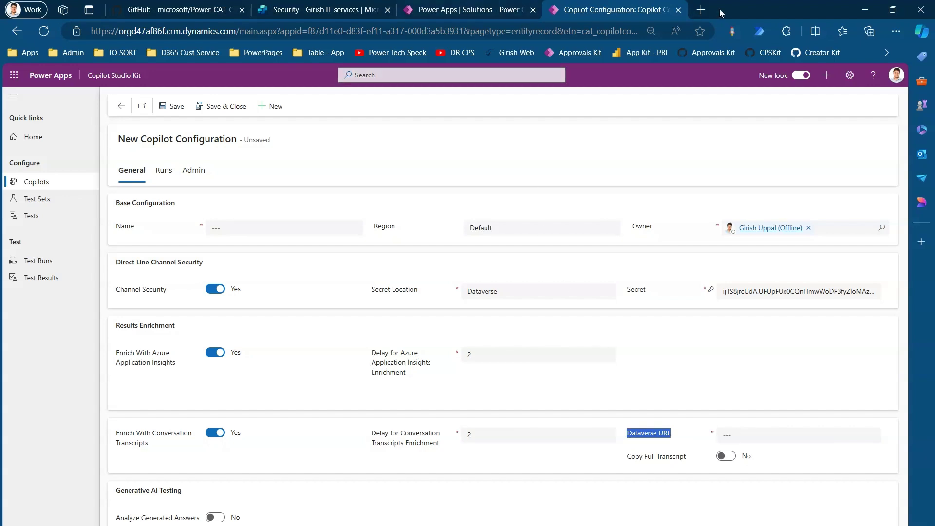
{"action": "left_click", "coordinate": [472, 5]}
{"action": "left_click", "coordinate": [559, 6]}
{"action": "left_click_drag", "start_coordinate": [236, 32], "coordinate": [121, 22]}
{"action": "key", "text": "ctrl+c"}
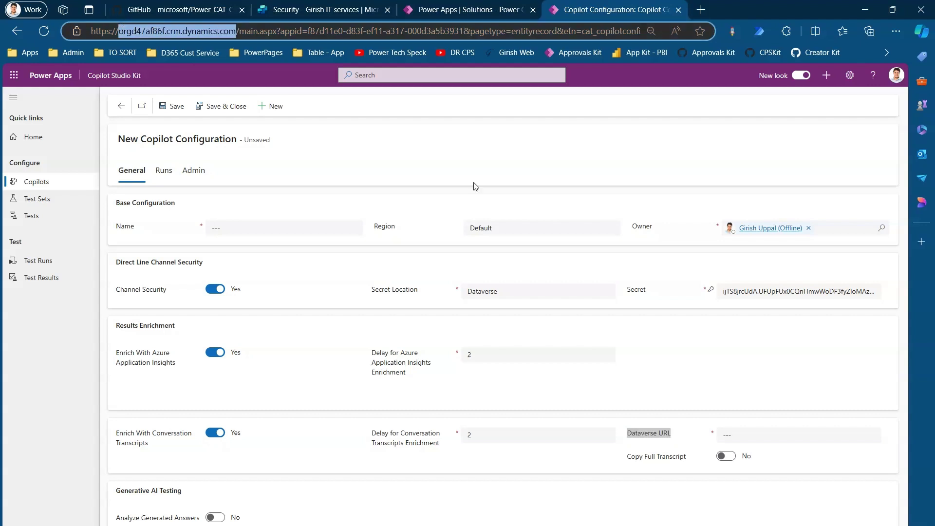
{"action": "left_click", "coordinate": [758, 435]}
{"action": "key", "text": "ctrl+v"}
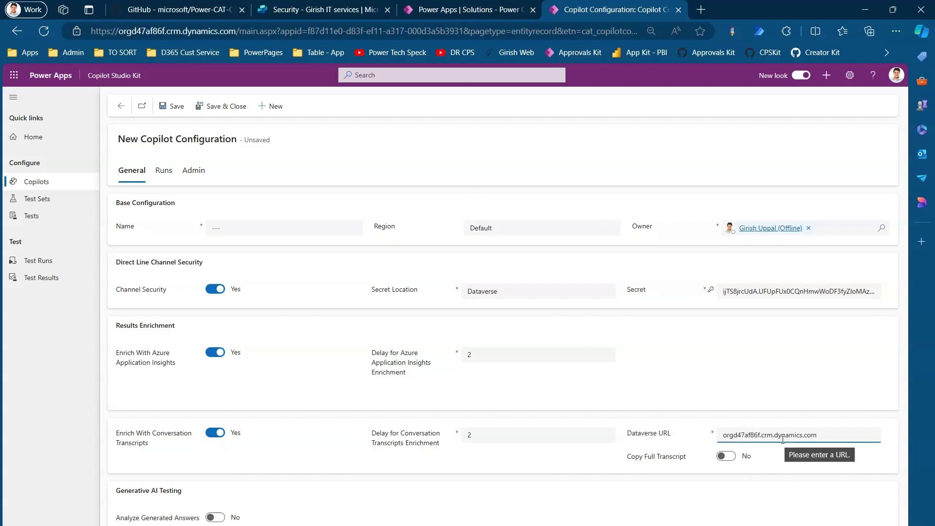
{"action": "left_click", "coordinate": [724, 435]}
{"action": "type", "text": "https://"}
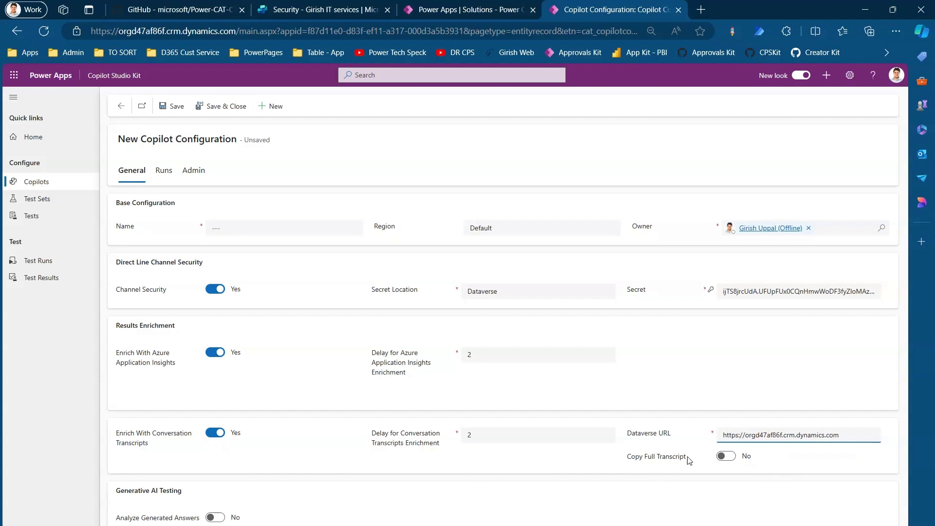
- Enable Copy Full Transcript and Analyze Generated Answers, and leave the configuration for the test sets list, discarding its changes
{"action": "left_click", "coordinate": [731, 460]}
{"action": "left_click", "coordinate": [216, 519]}
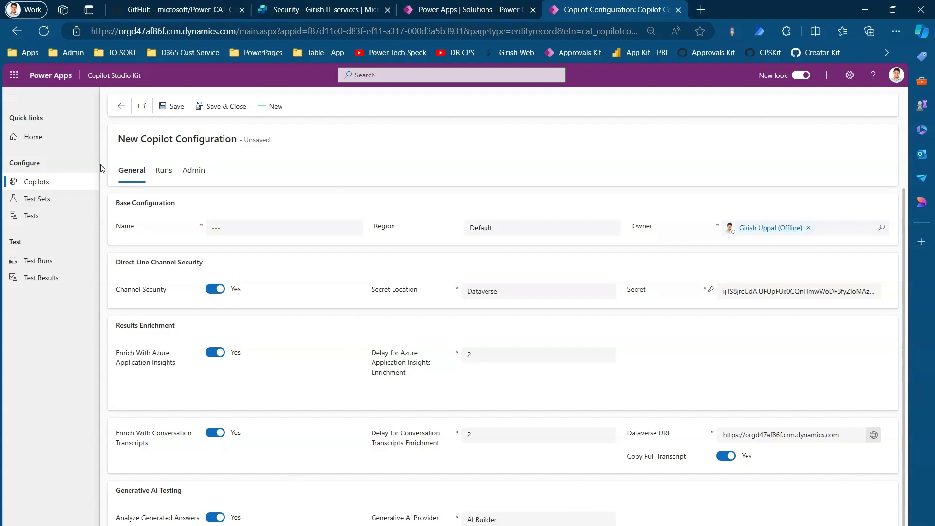
{"action": "left_click", "coordinate": [47, 214]}
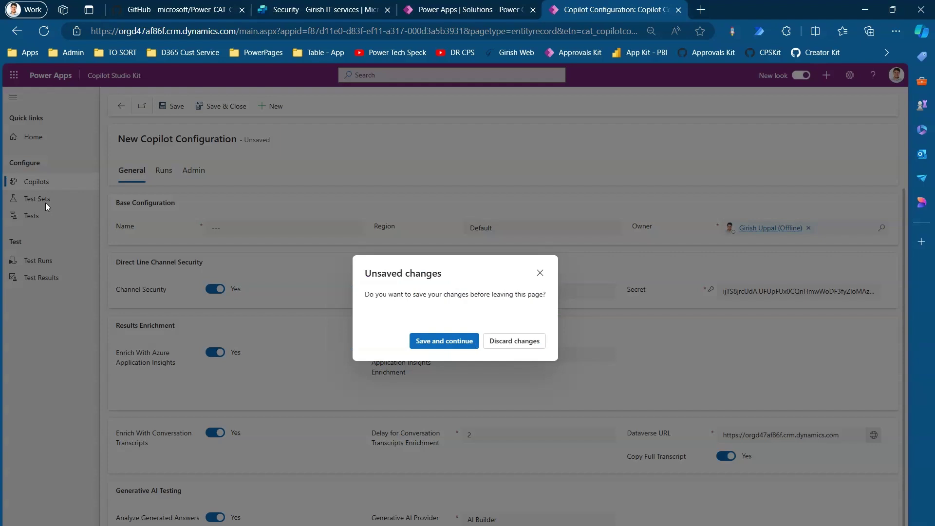
{"action": "left_click", "coordinate": [503, 343]}
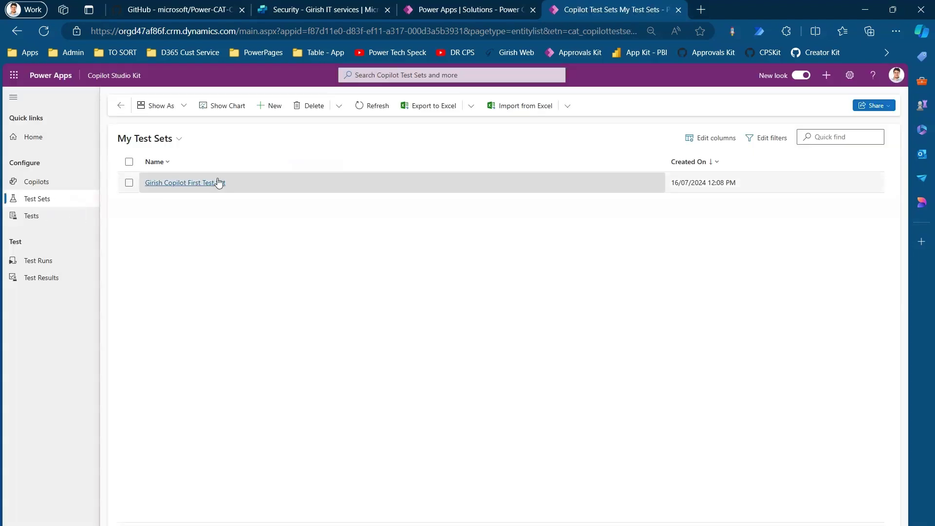
{"action": "left_click", "coordinate": [268, 108]}
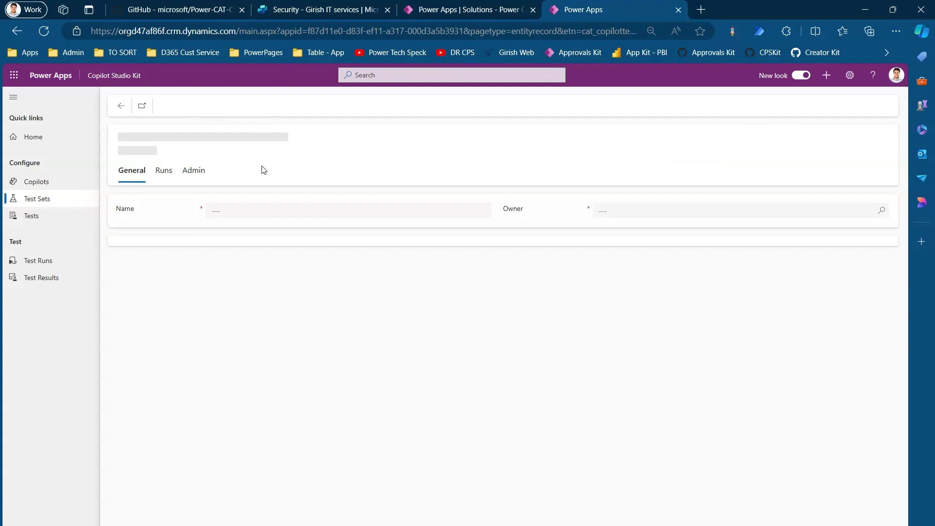
{"action": "left_click", "coordinate": [247, 213]}
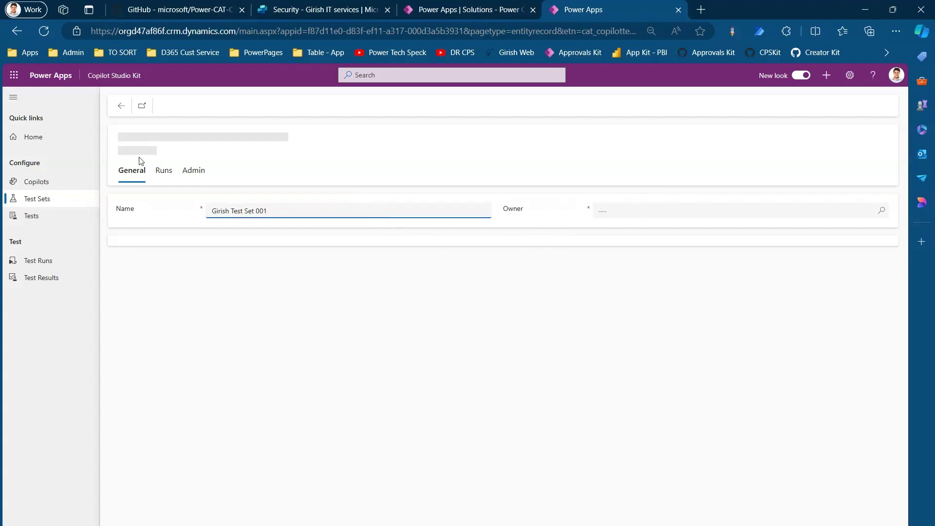
{"action": "key", "text": "ctrl+a"}
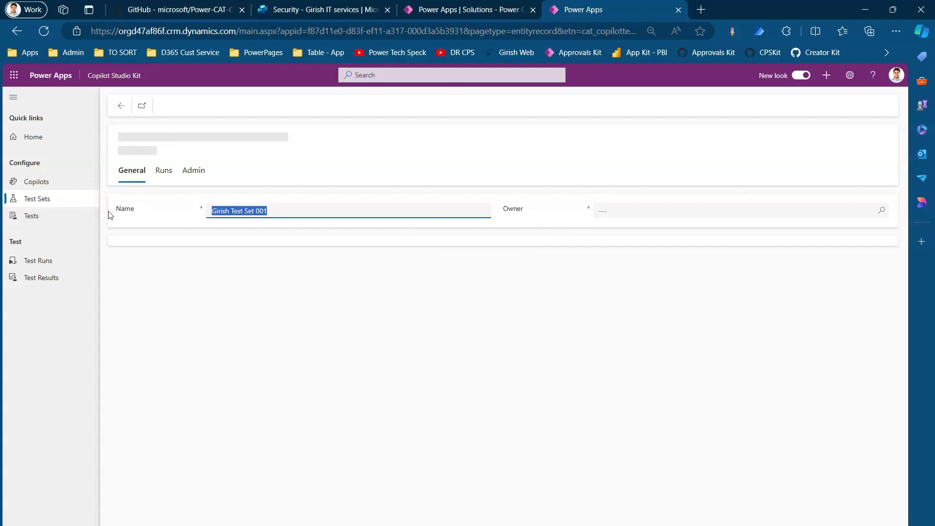
{"action": "left_click", "coordinate": [38, 215]}
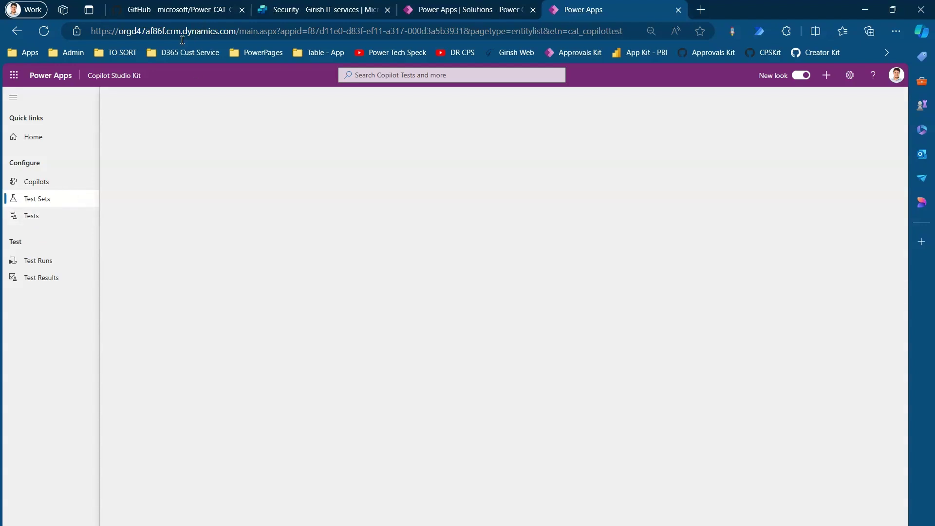
{"action": "left_click", "coordinate": [46, 200]}
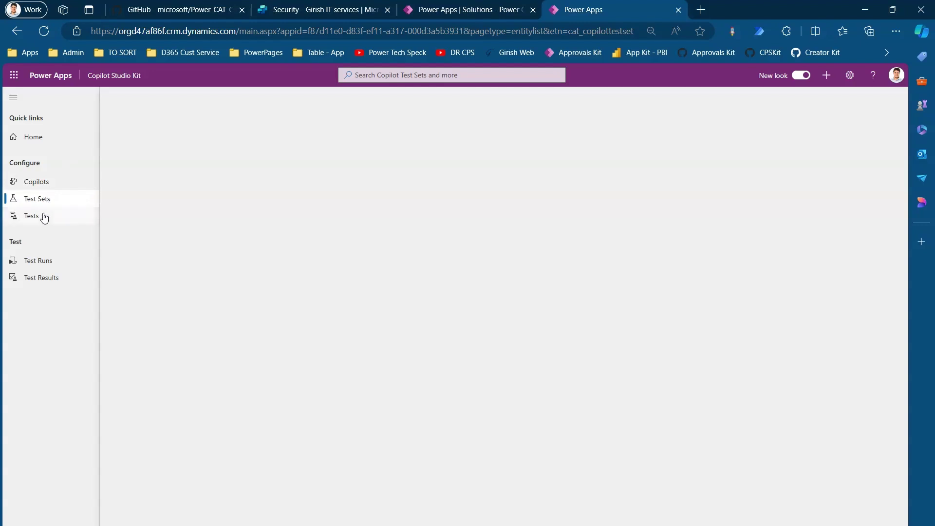
{"action": "left_click", "coordinate": [52, 34]}
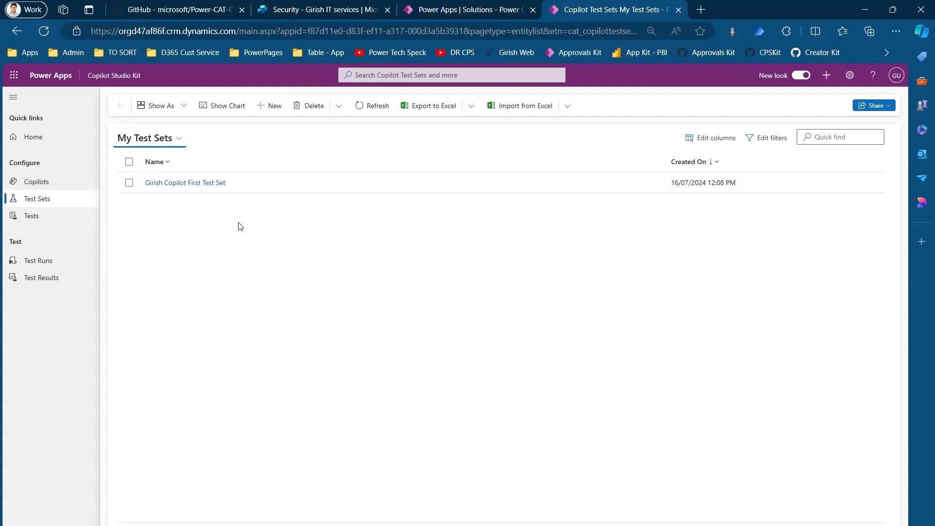
- Create a copilot test set named with the owner's first name followed by "Test Set 001", and save and close it
{"action": "left_click", "coordinate": [276, 107]}
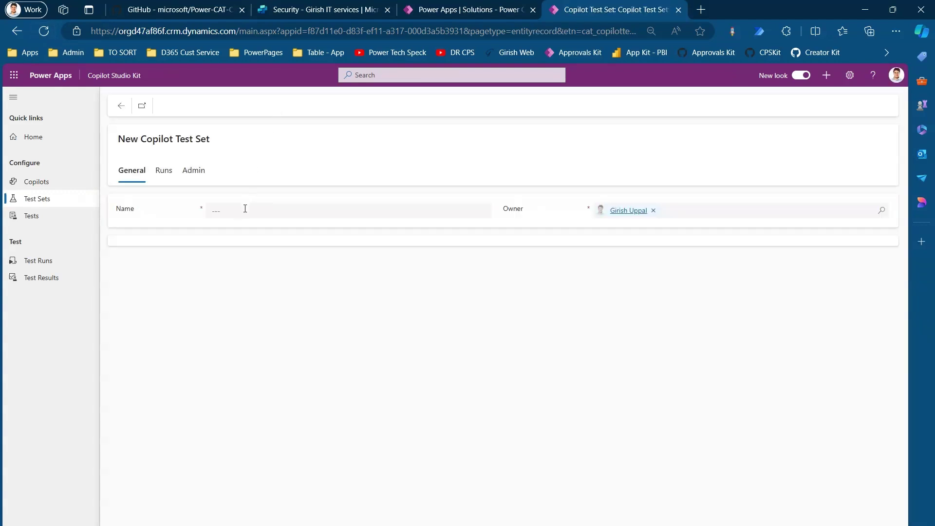
{"action": "left_click", "coordinate": [245, 209]}
{"action": "type", "text": "Girish Test Set 001"}
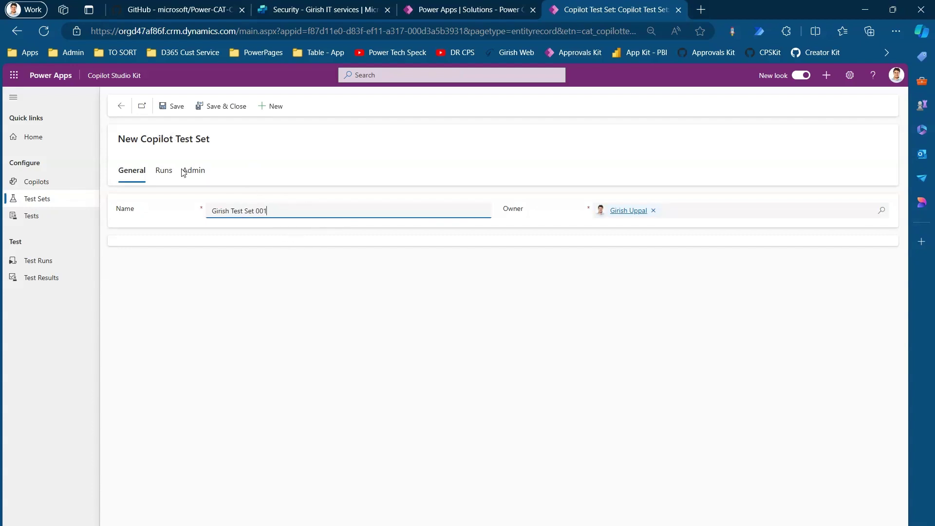
{"action": "left_click", "coordinate": [219, 107]}
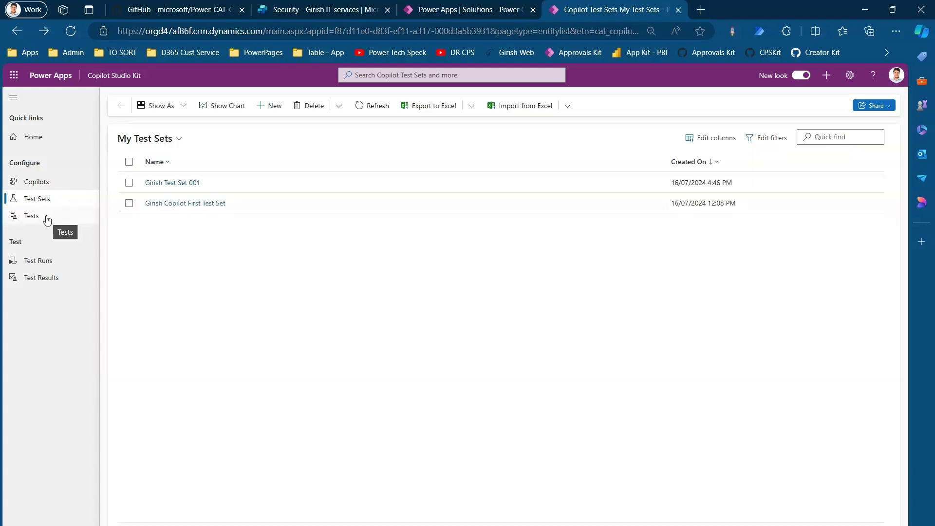
- Look at the copilot tests in the All Tests view and at a blank new copilot configuration
{"action": "left_click", "coordinate": [46, 221]}
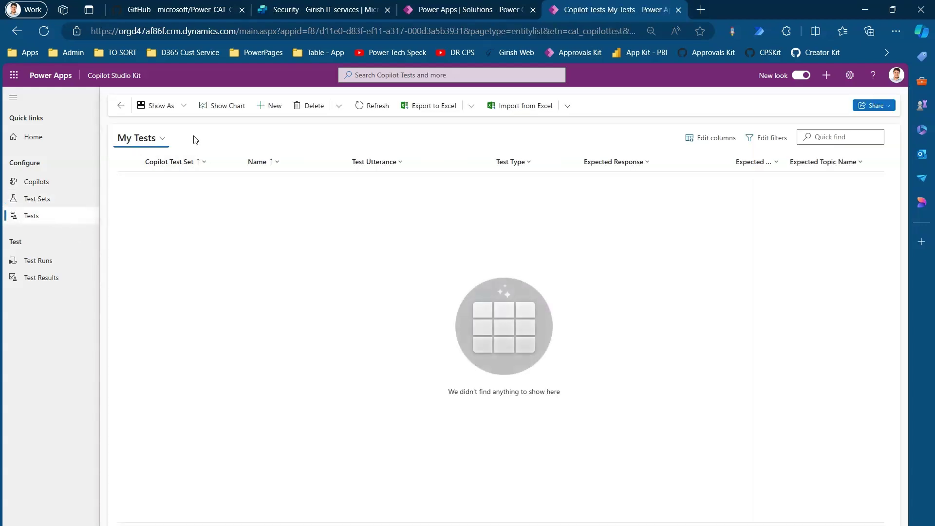
{"action": "left_click", "coordinate": [166, 141]}
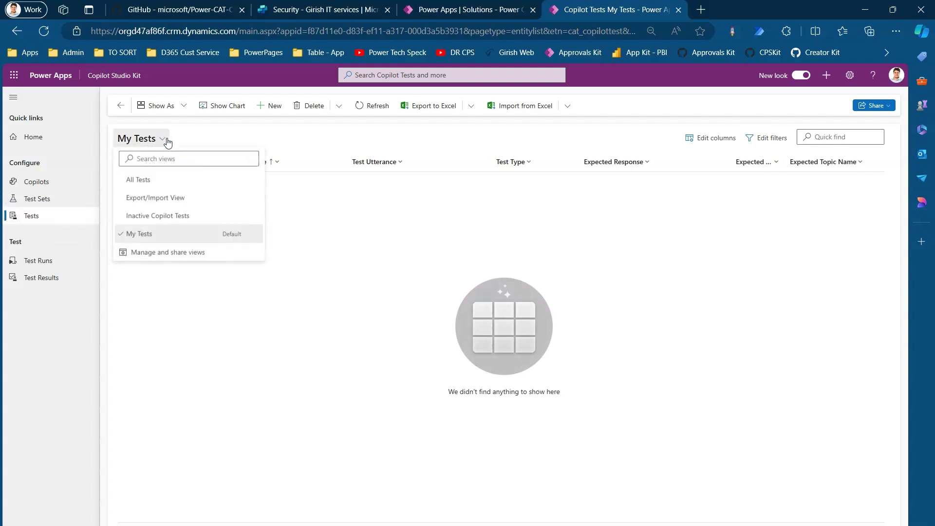
{"action": "left_click", "coordinate": [203, 180]}
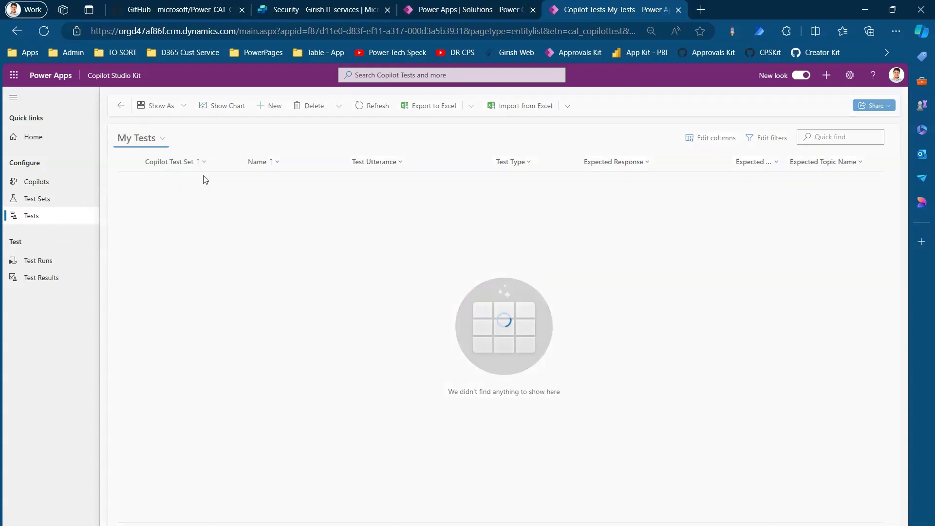
{"action": "left_click", "coordinate": [33, 184]}
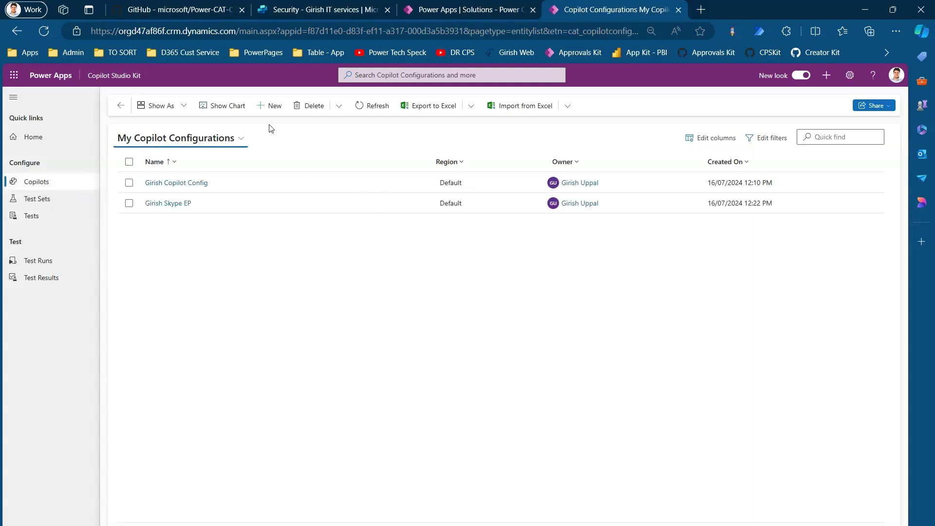
{"action": "left_click", "coordinate": [274, 109]}
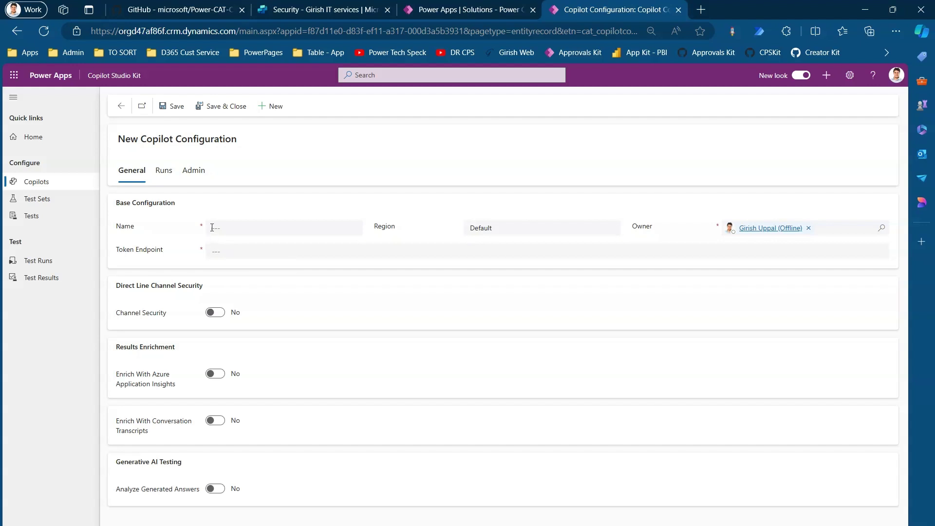
- Add a new copilot test to the newly created test set, named with the owner's first name followed by "Test 001"
{"action": "left_click", "coordinate": [43, 199]}
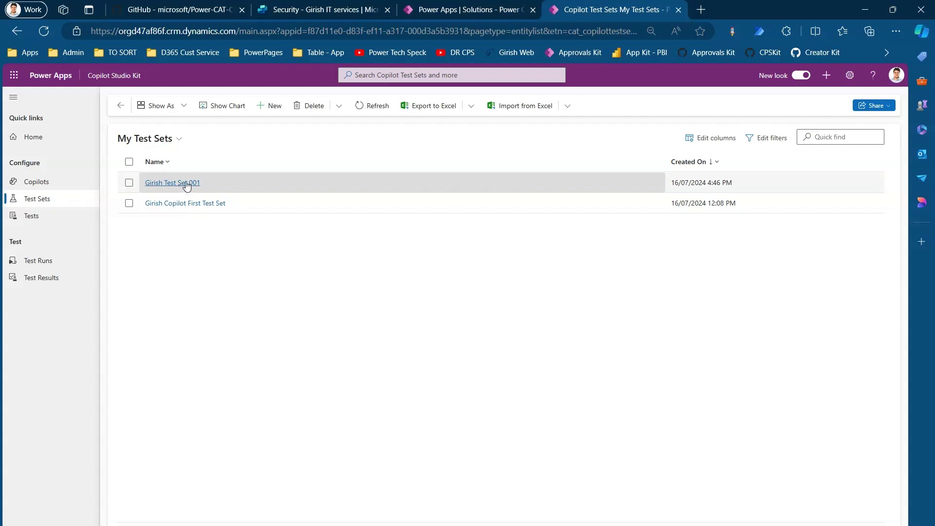
{"action": "left_click", "coordinate": [185, 185]}
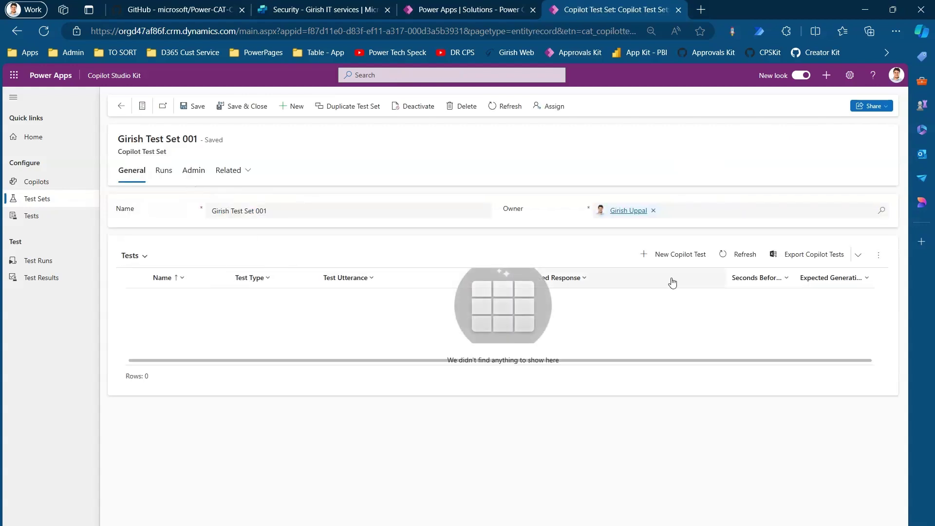
{"action": "left_click", "coordinate": [688, 255]}
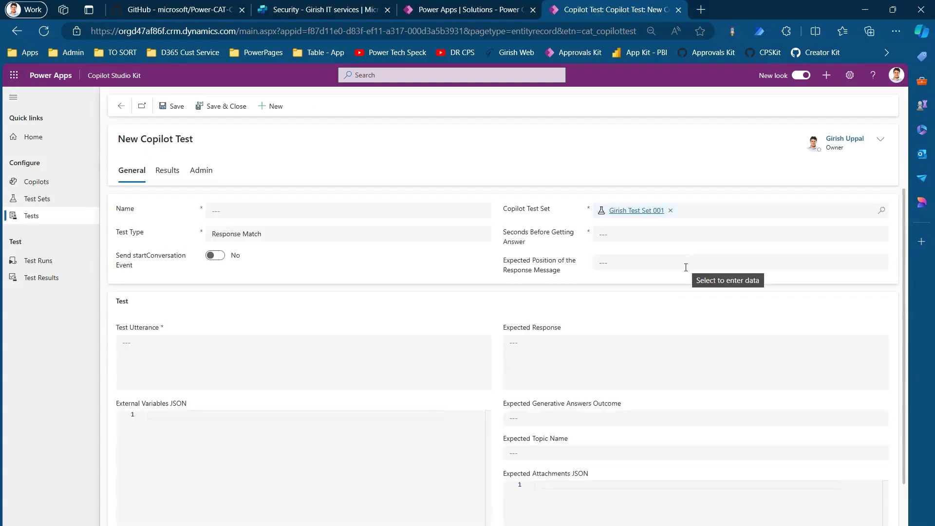
{"action": "left_click", "coordinate": [225, 209]}
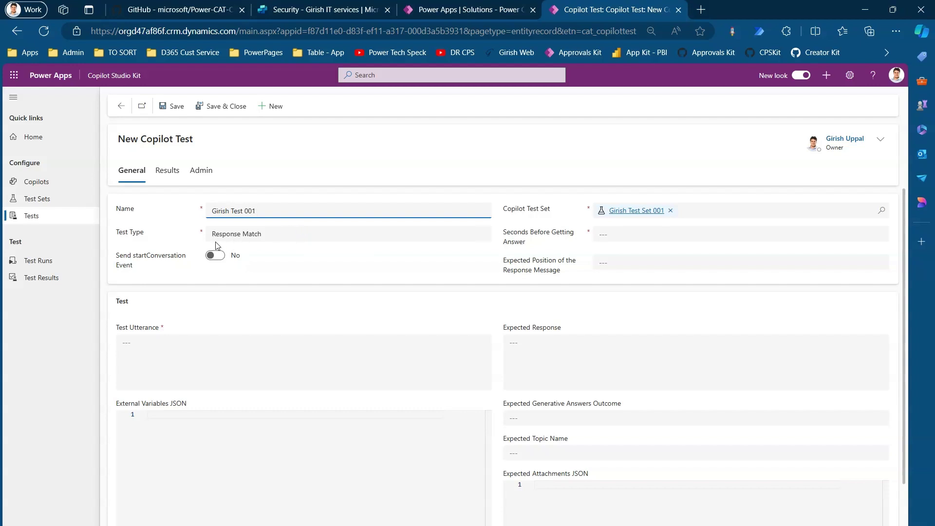
- Try the Topic Match, Attachments and Generative Answers test types on the new test, and set it back to Response Match
{"action": "left_click", "coordinate": [279, 236]}
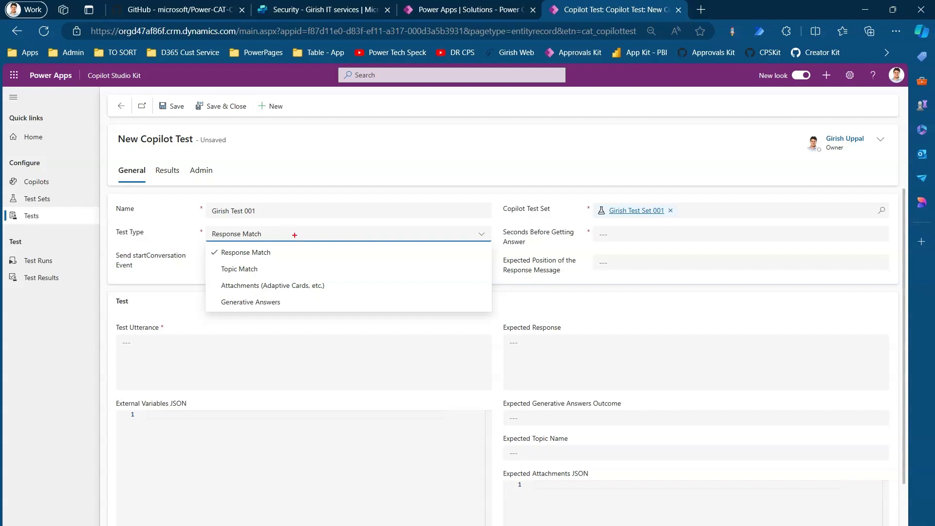
{"action": "mouse_move", "coordinate": [190, 237]}
{"action": "left_mouse_down"}
{"action": "mouse_move", "coordinate": [224, 269]}
{"action": "mouse_move", "coordinate": [368, 322]}
{"action": "left_mouse_up"}
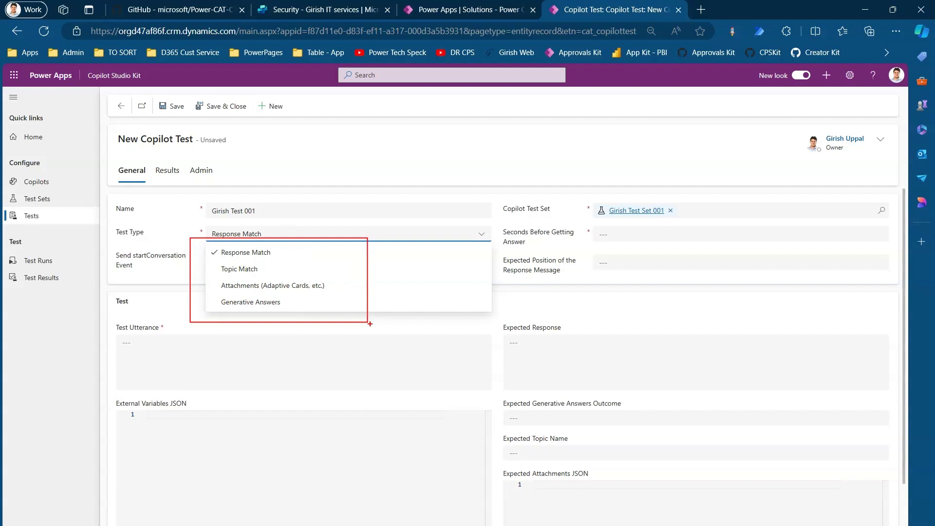
{"action": "key", "text": "Escape"}
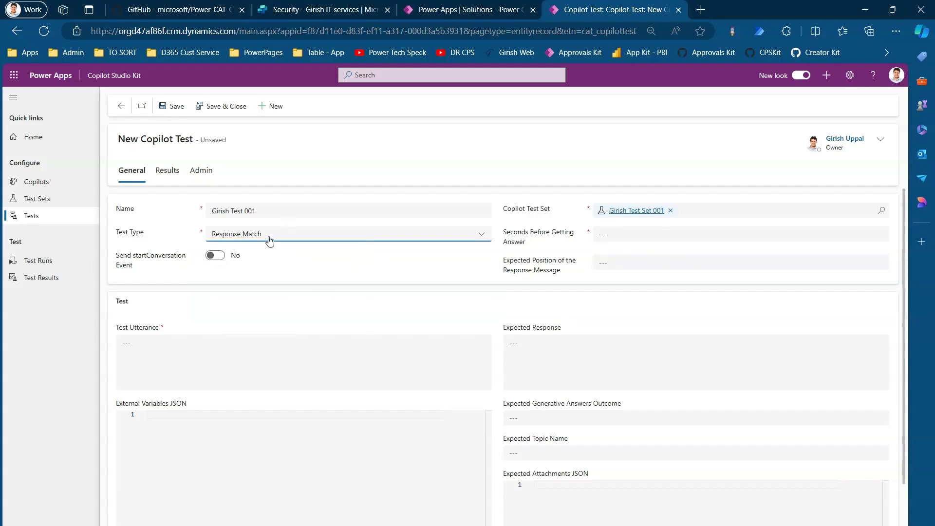
{"action": "left_click", "coordinate": [268, 240]}
{"action": "left_click", "coordinate": [267, 269]}
{"action": "left_click", "coordinate": [255, 236]}
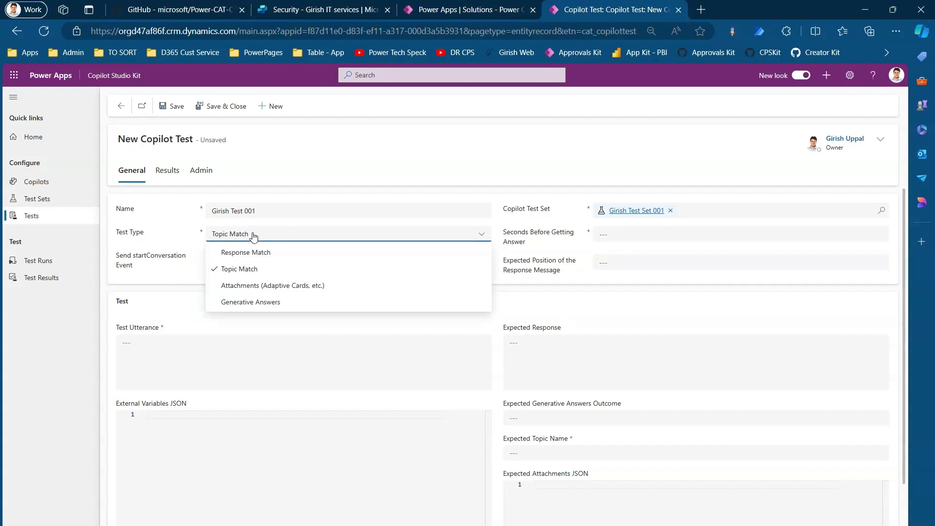
{"action": "left_click", "coordinate": [252, 284]}
{"action": "left_click", "coordinate": [248, 238]}
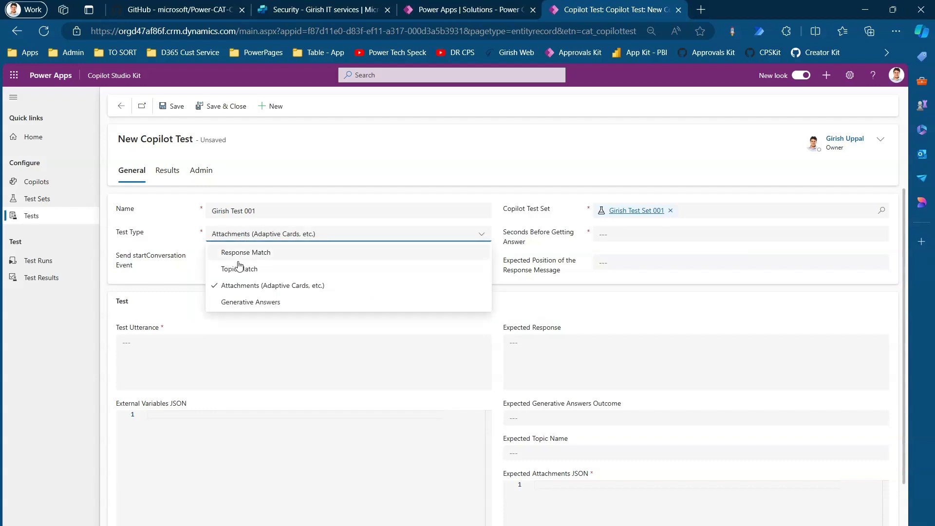
{"action": "left_click", "coordinate": [249, 302]}
{"action": "left_click", "coordinate": [229, 236]}
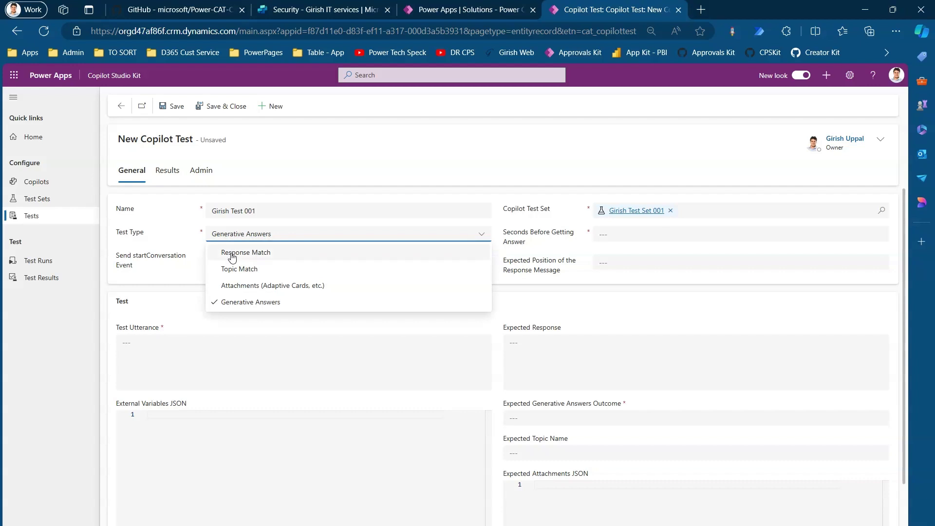
{"action": "left_click", "coordinate": [249, 247]}
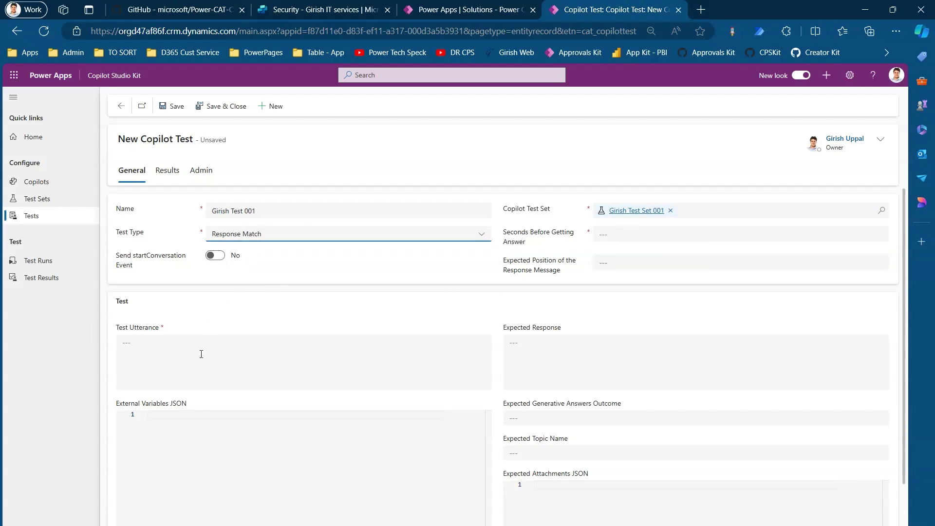
{"action": "left_click", "coordinate": [152, 349]}
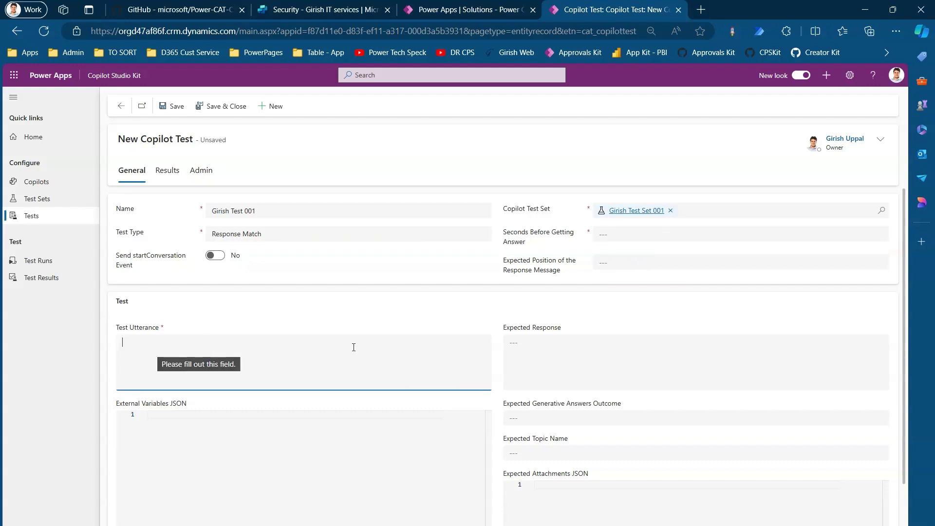
{"action": "left_click", "coordinate": [572, 352]}
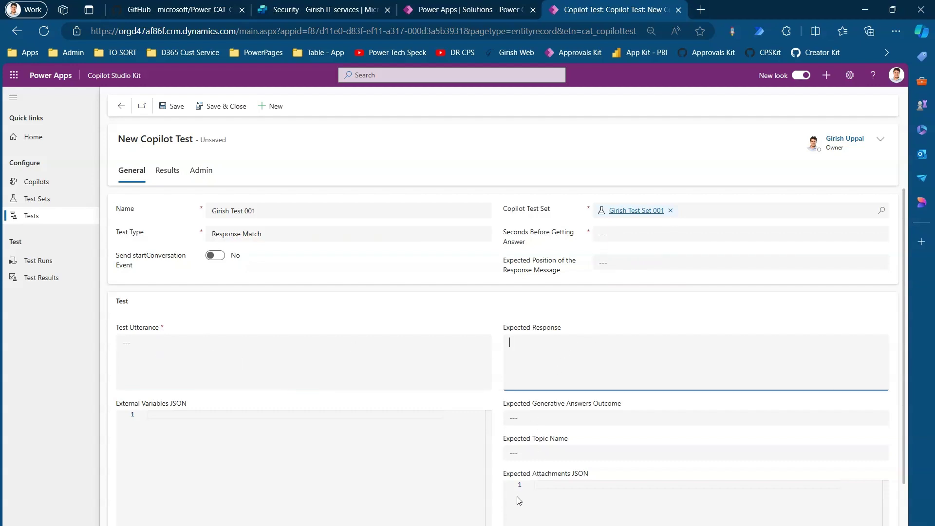
{"action": "left_click", "coordinate": [250, 420]}
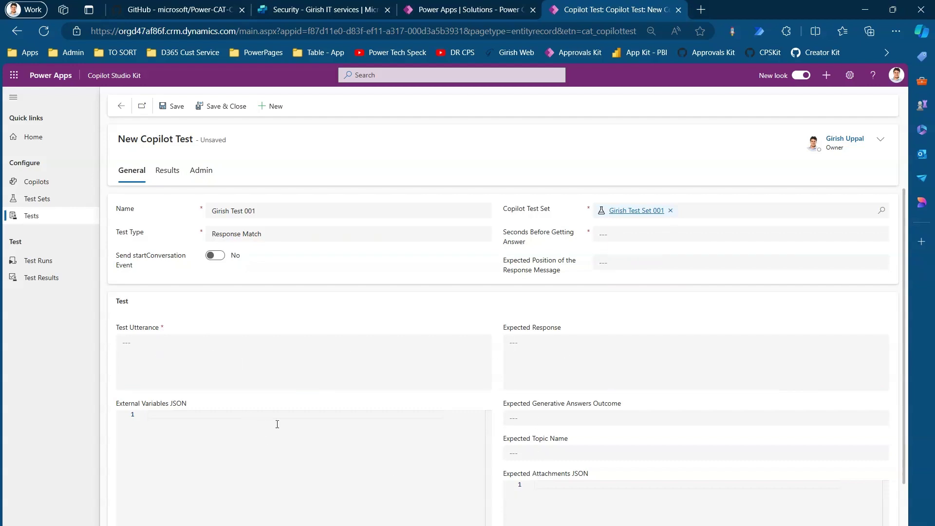
- Try Answered as the new test's expected generative answers outcome, and leave the form for the copilot configurations, discarding the unsaved changes
{"action": "left_click", "coordinate": [597, 418]}
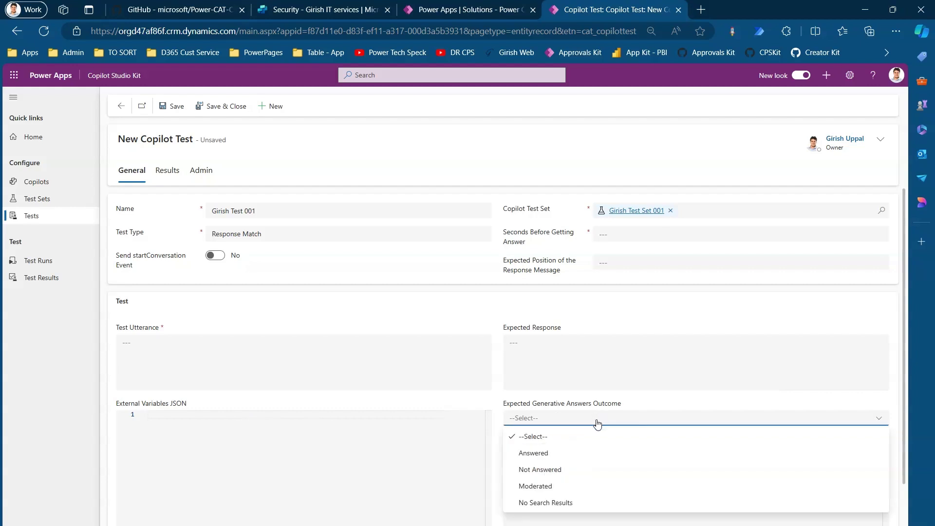
{"action": "left_click", "coordinate": [556, 456]}
{"action": "left_click", "coordinate": [548, 455]}
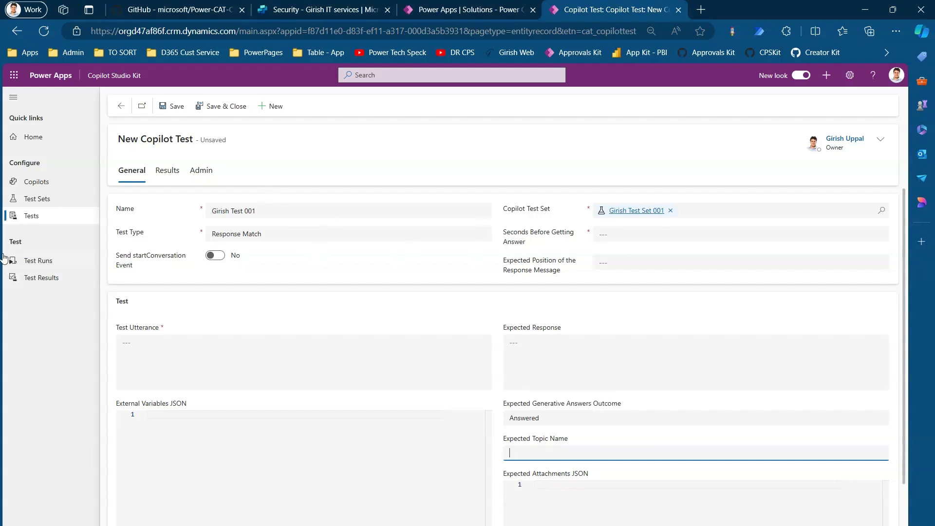
{"action": "left_click", "coordinate": [44, 183]}
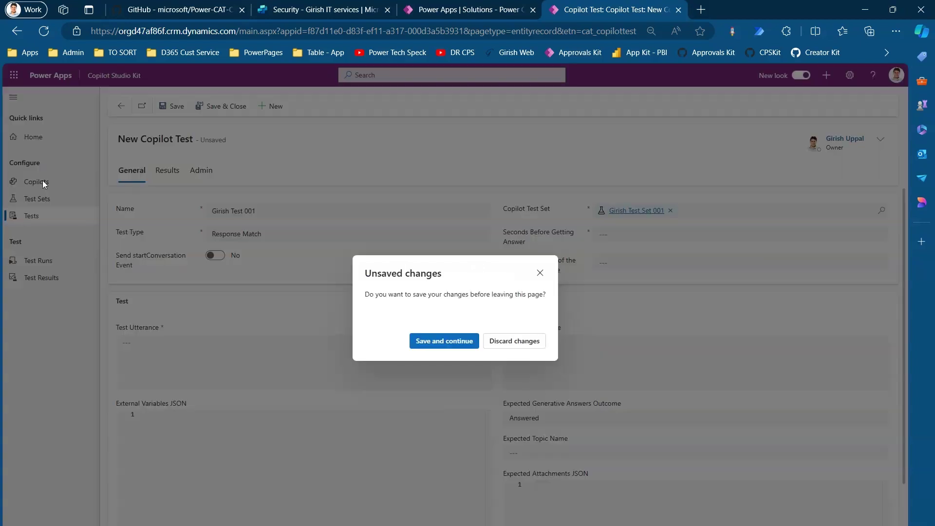
{"action": "left_click", "coordinate": [516, 341]}
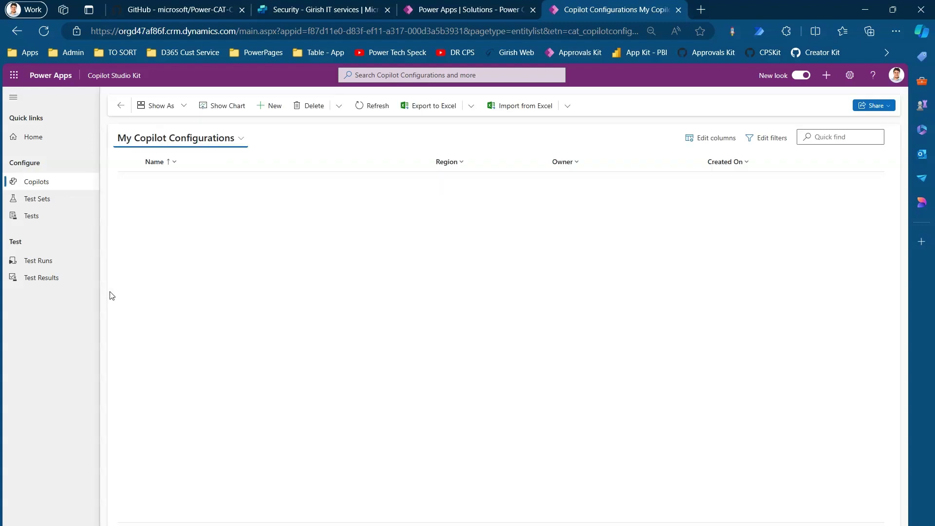
- Duplicate the existing Skype test run, append 2 to the copy's name, and save the copy
{"action": "left_click", "coordinate": [44, 261]}
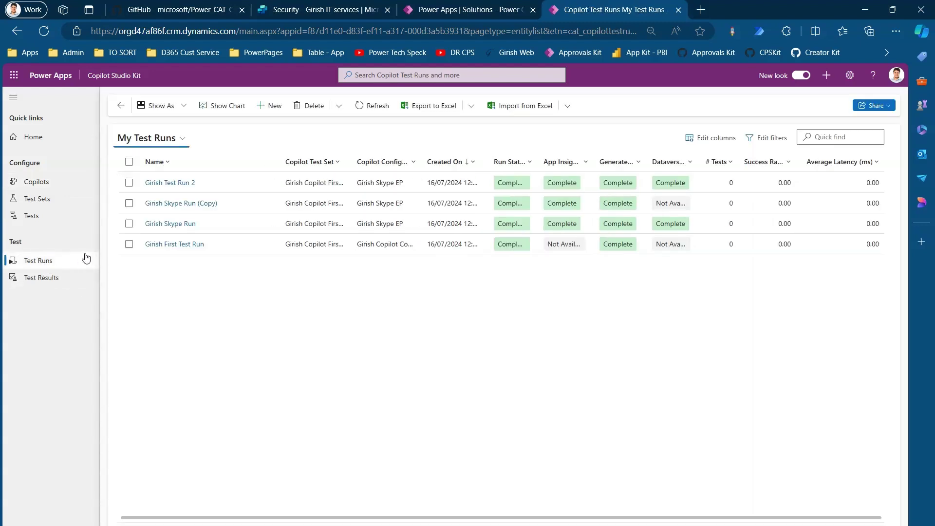
{"action": "left_click", "coordinate": [185, 224]}
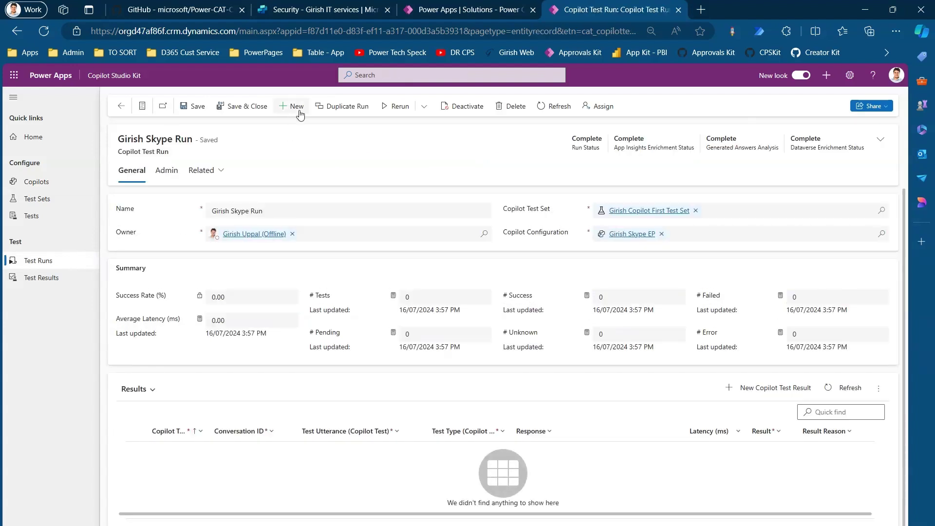
{"action": "left_click", "coordinate": [358, 107]}
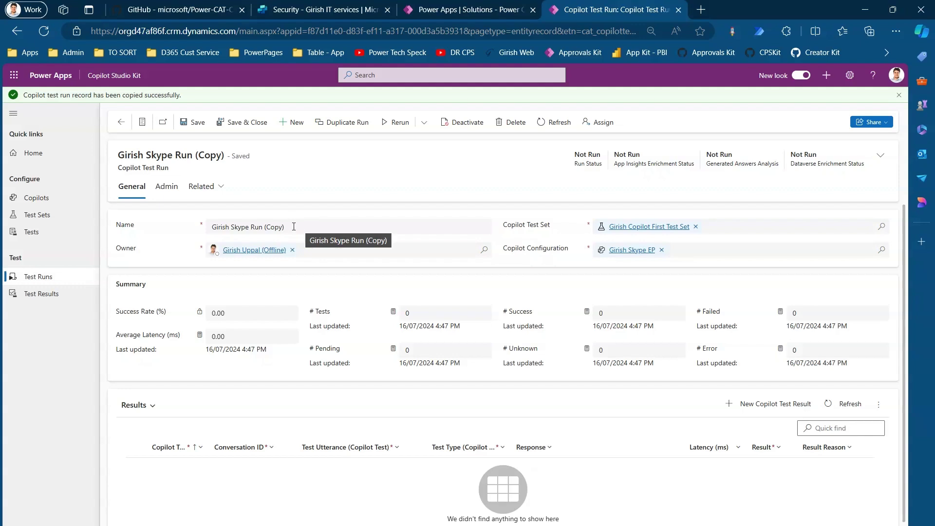
{"action": "left_click", "coordinate": [301, 227]}
{"action": "type", "text": "2"}
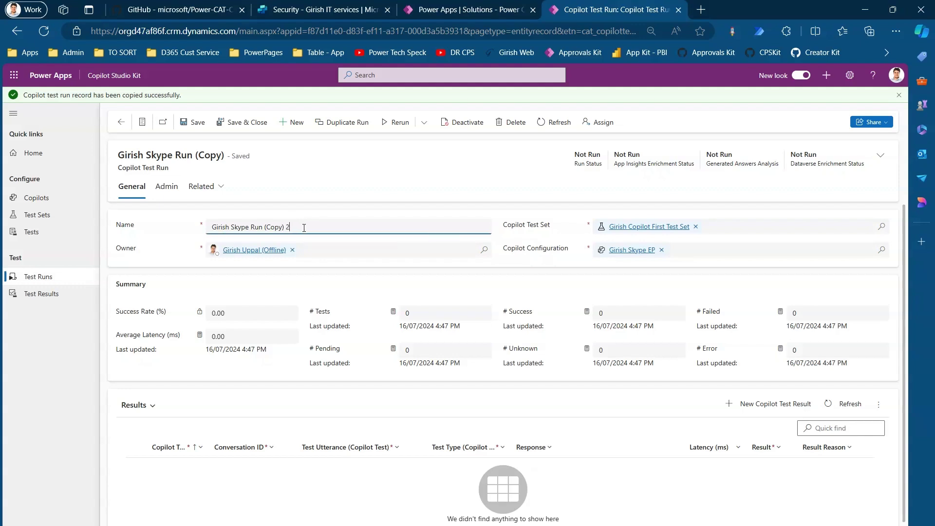
{"action": "left_click", "coordinate": [197, 123]}
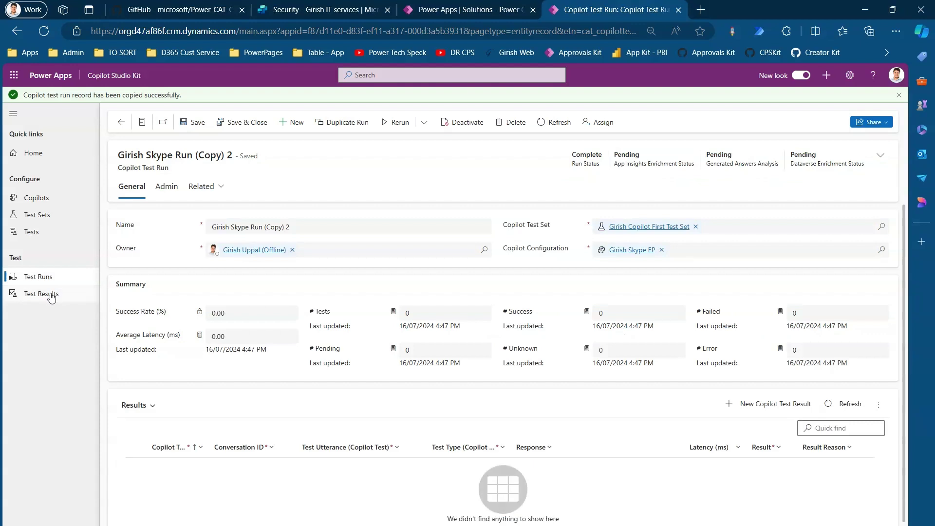
- Check My Test Results, and widen the App Insights Enrichment Status and Generated Answers Analysis columns in My Test Runs to examine the duplicated run
{"action": "left_click", "coordinate": [51, 294]}
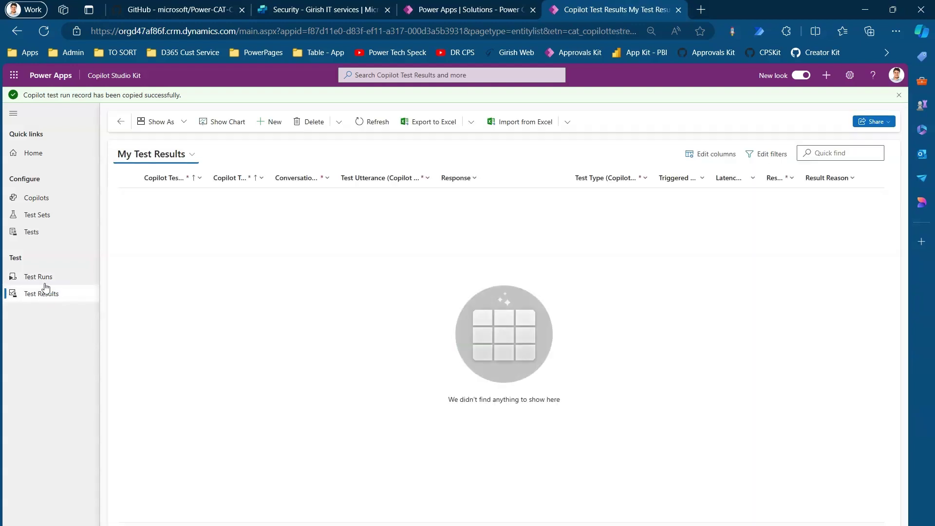
{"action": "left_click", "coordinate": [40, 277]}
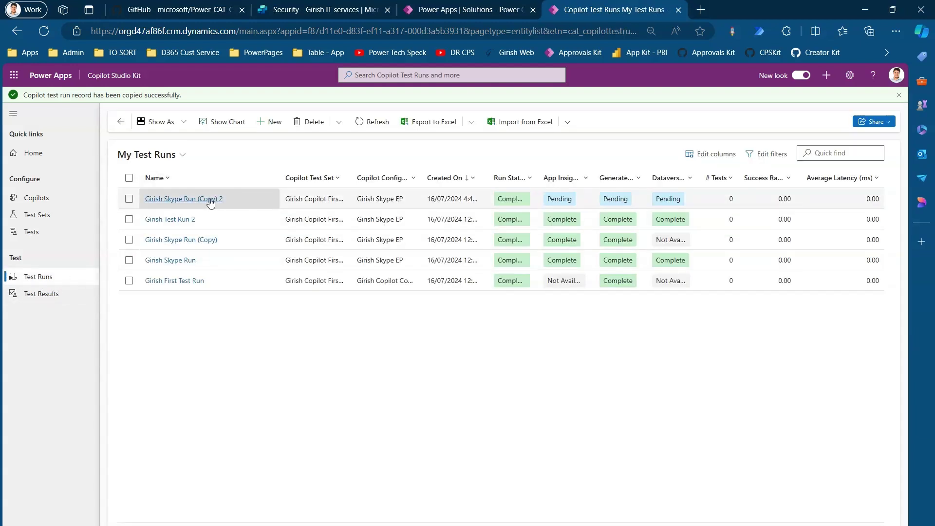
{"action": "left_click", "coordinate": [130, 199]}
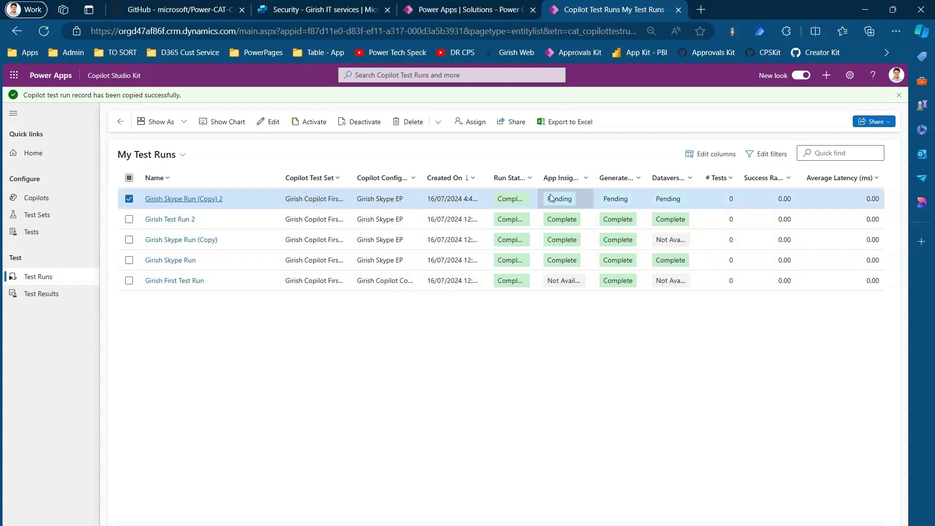
{"action": "left_click_drag", "start_coordinate": [593, 178], "coordinate": [642, 176]}
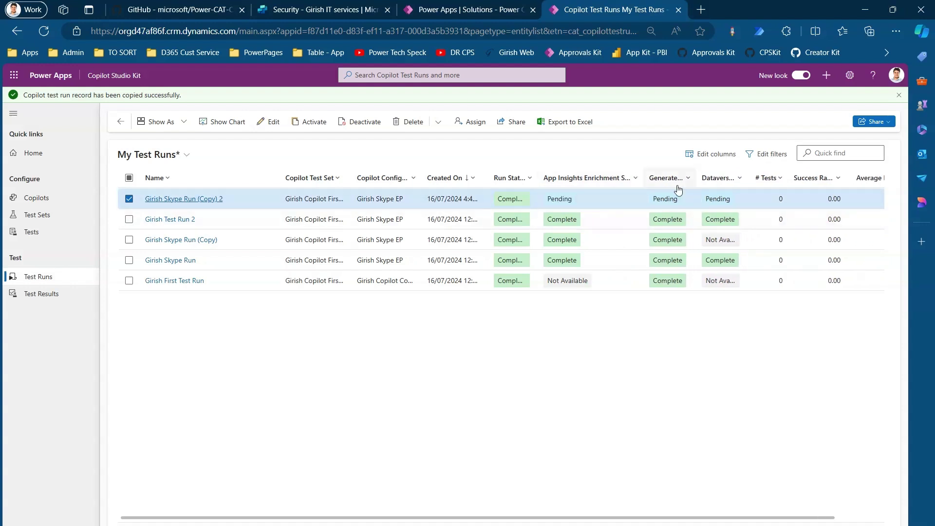
{"action": "left_click_drag", "start_coordinate": [705, 178], "coordinate": [752, 176]}
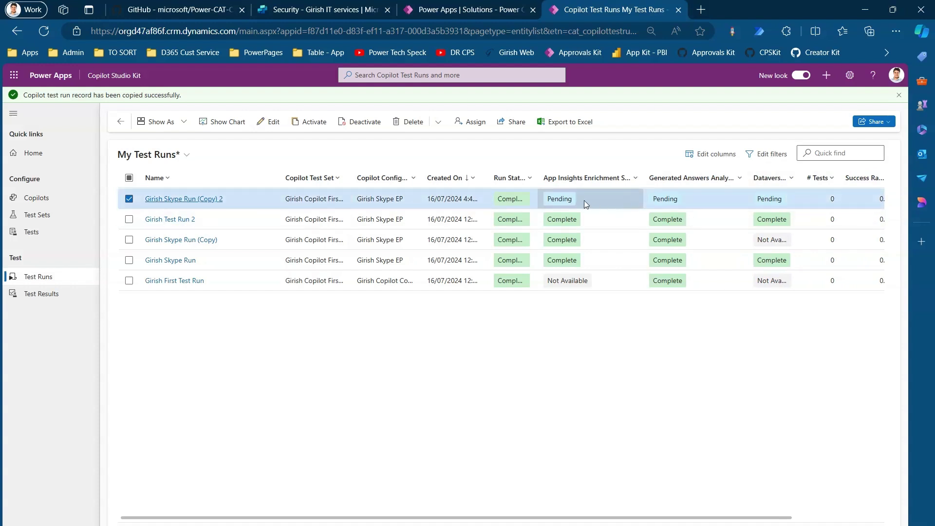
- Review the summary of the duplicated Skype test run, and switch to the Power-CAT-Copilot-Studio-Kit readme on GitHub
{"action": "left_click", "coordinate": [203, 200]}
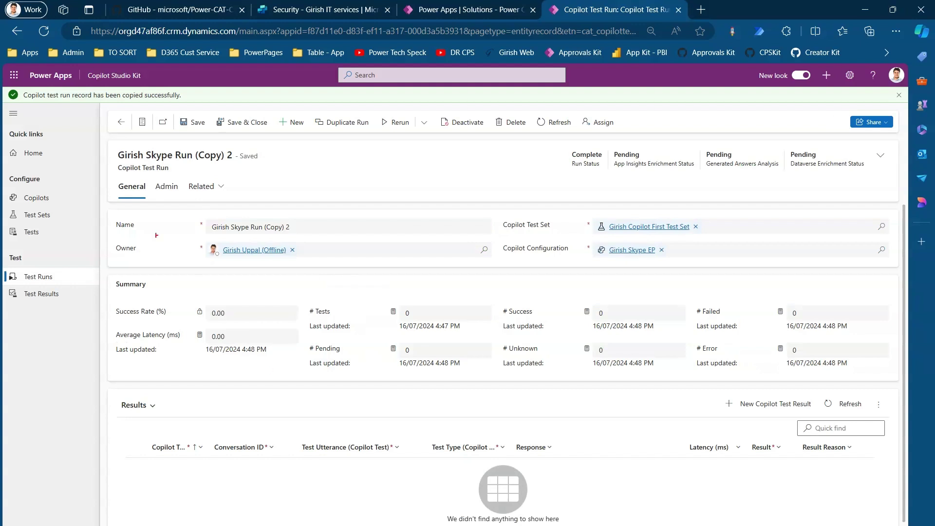
{"action": "mouse_move", "coordinate": [110, 305]}
{"action": "left_mouse_down"}
{"action": "mouse_move", "coordinate": [311, 368]}
{"action": "mouse_move", "coordinate": [890, 377]}
{"action": "left_mouse_up"}
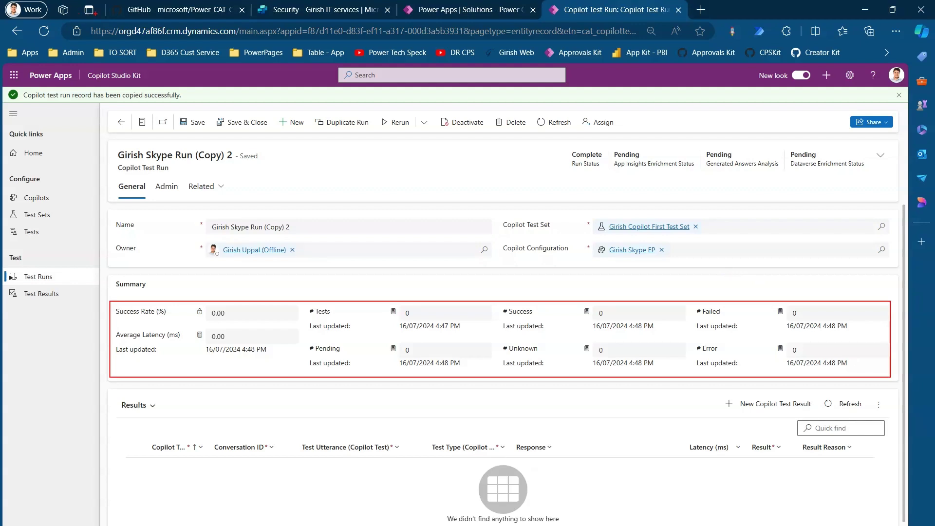
{"action": "left_click", "coordinate": [204, 11]}
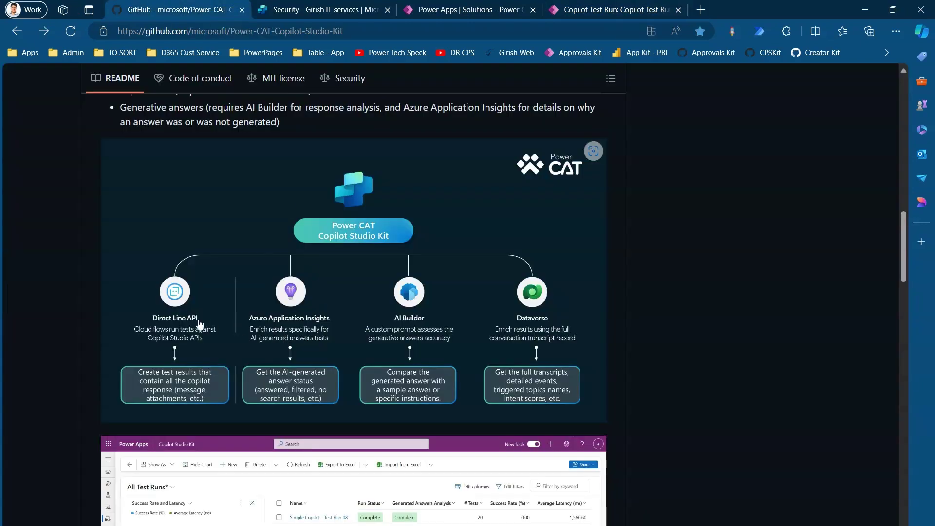